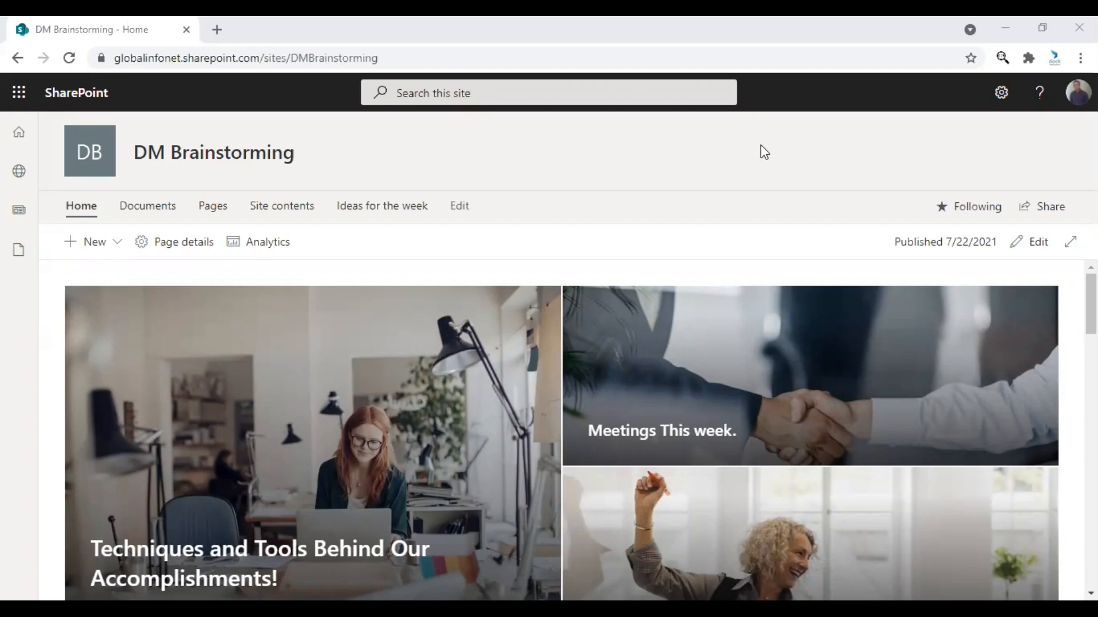
Edit the home page and insert a Countdown Timer web part in a new full-width section above the hero images.
{"action": "left_click", "coordinate": [1037, 243]}
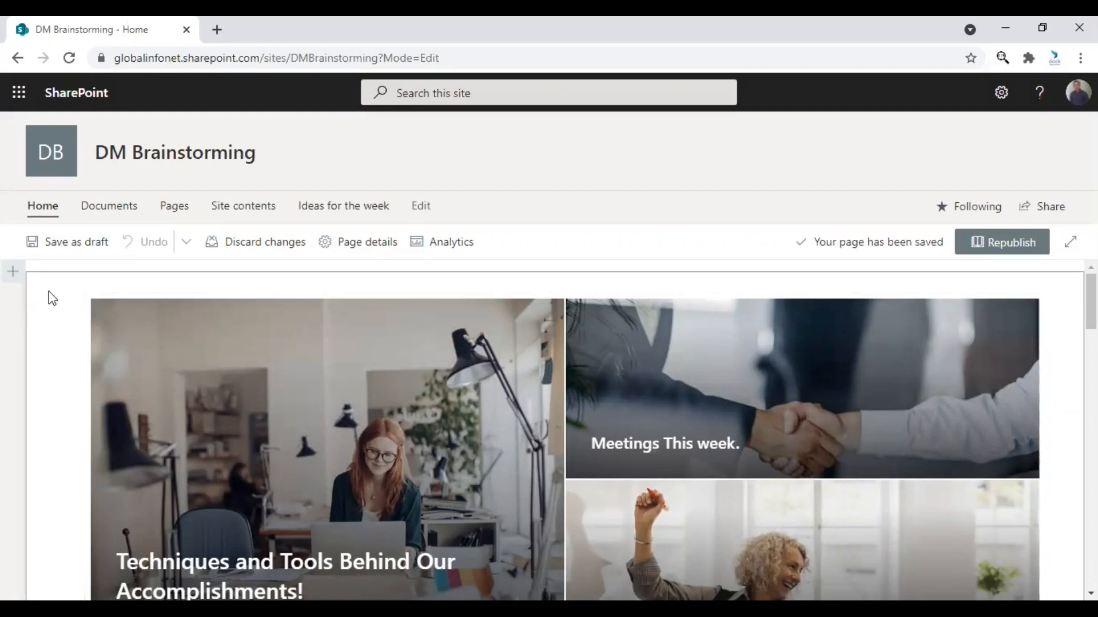
{"action": "left_click", "coordinate": [15, 278]}
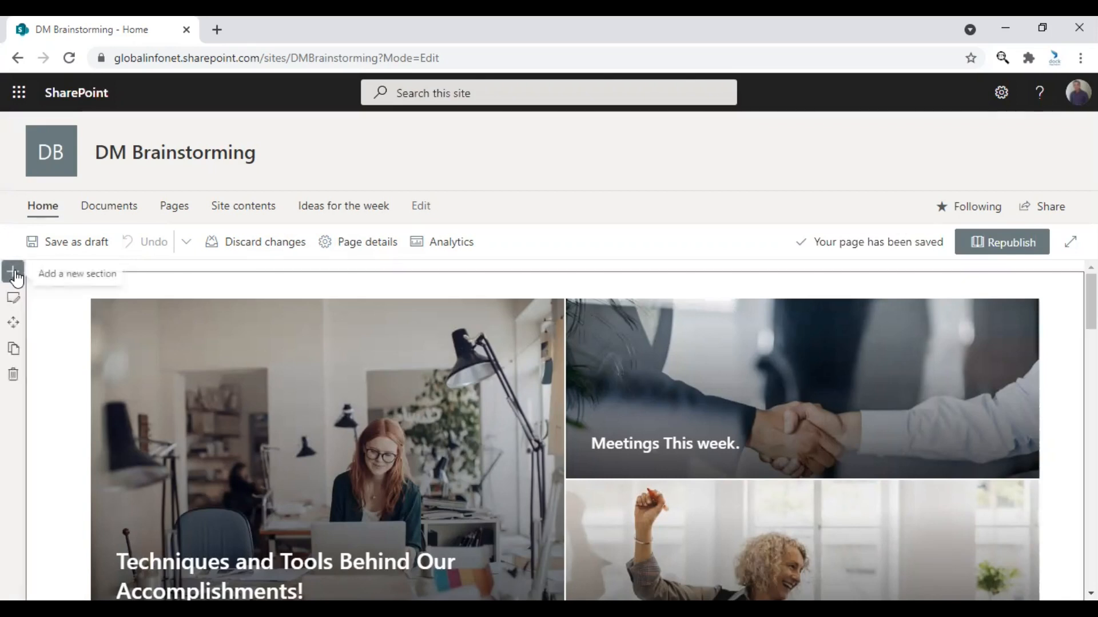
{"action": "left_click", "coordinate": [19, 279]}
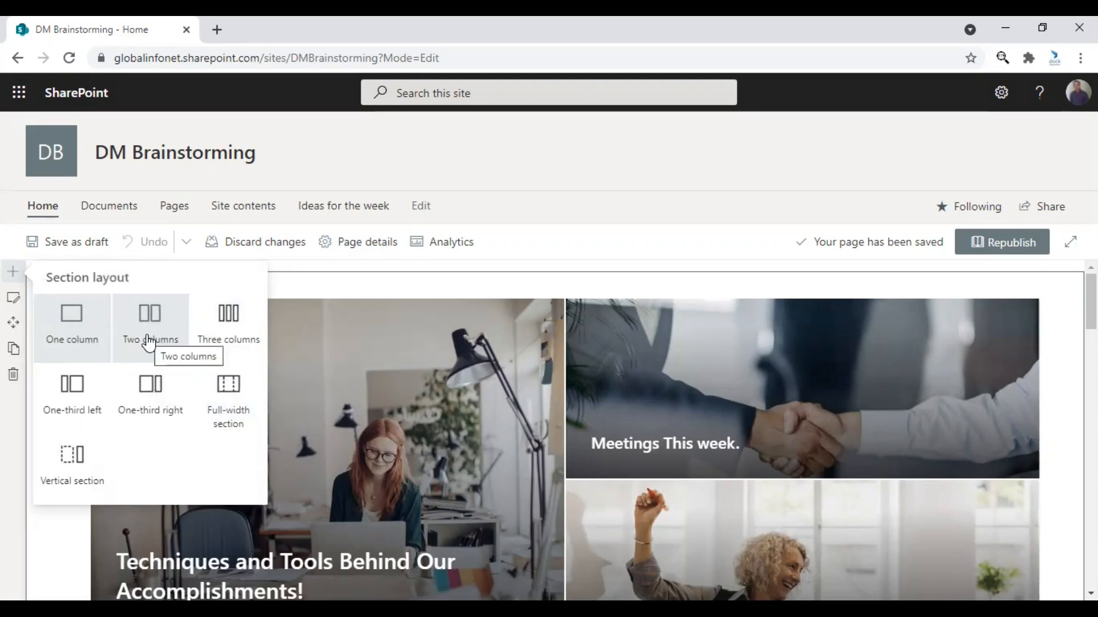
{"action": "left_click", "coordinate": [231, 403]}
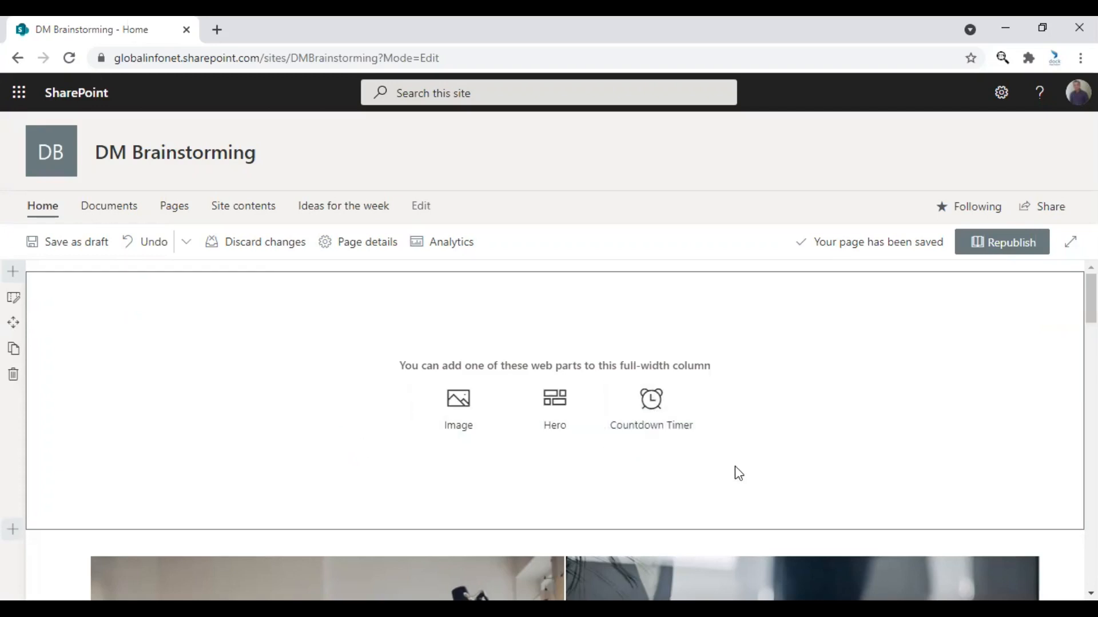
{"action": "left_click", "coordinate": [662, 409]}
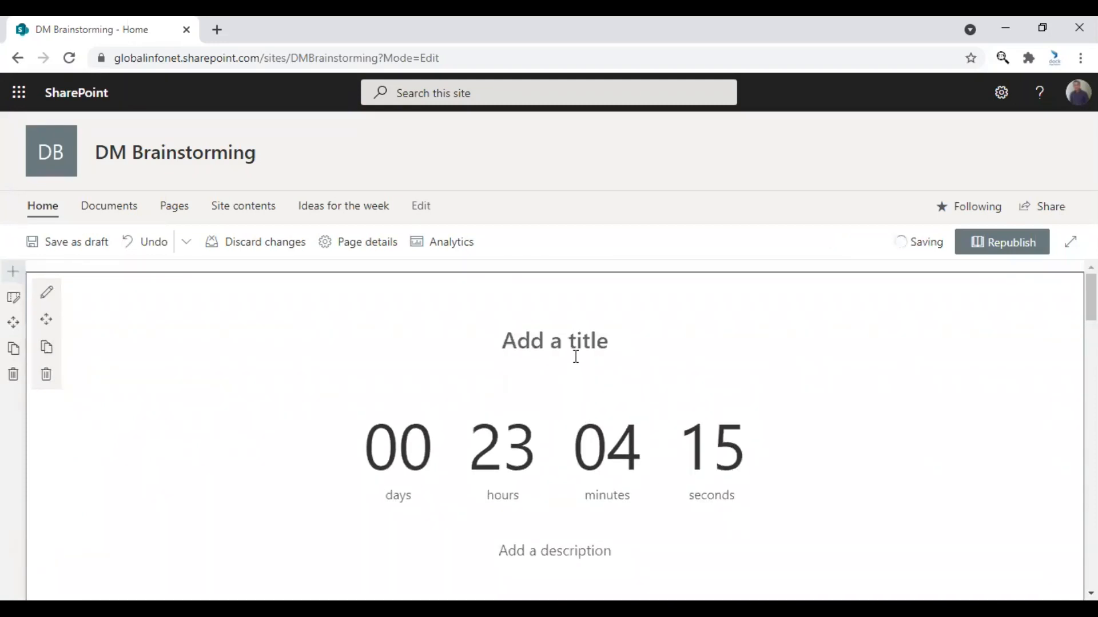
Title the countdown timer "The Marketing Campaign Launch".
{"action": "scroll", "coordinate": [563, 451], "scroll_direction": "down", "scroll_amount": 2}
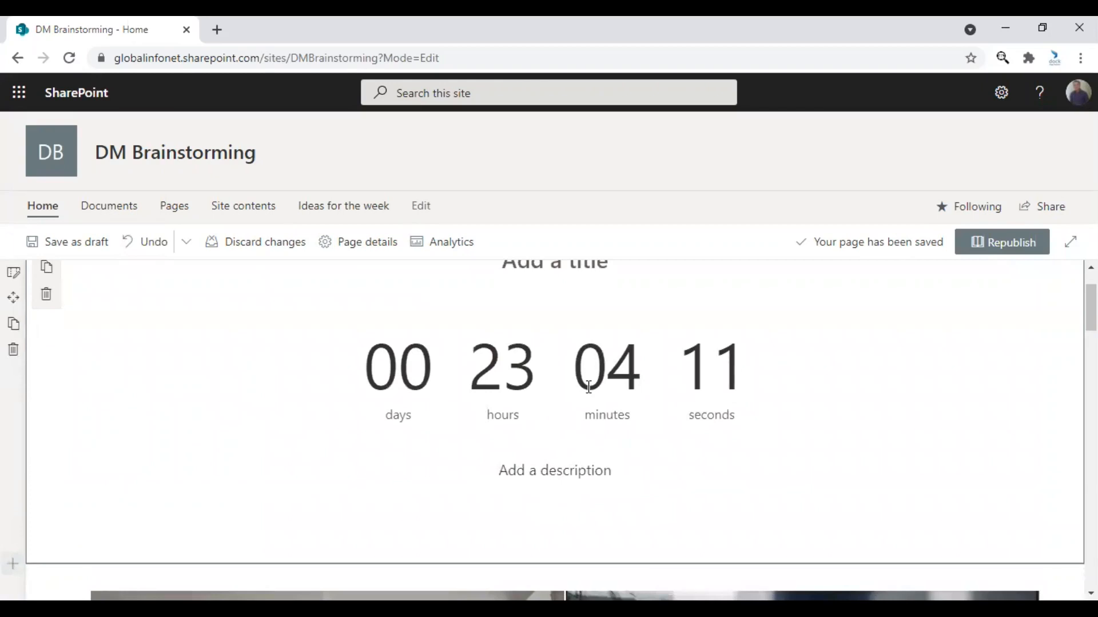
{"action": "scroll", "coordinate": [588, 390], "scroll_direction": "up", "scroll_amount": 2}
{"action": "left_click", "coordinate": [588, 340]}
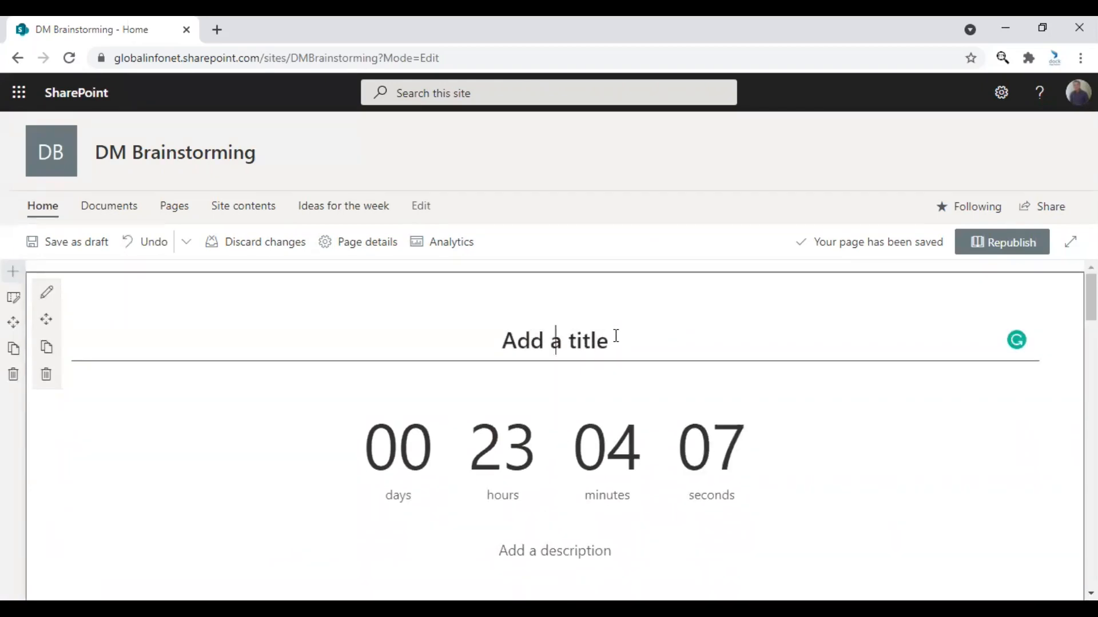
{"action": "type", "text": "The "}
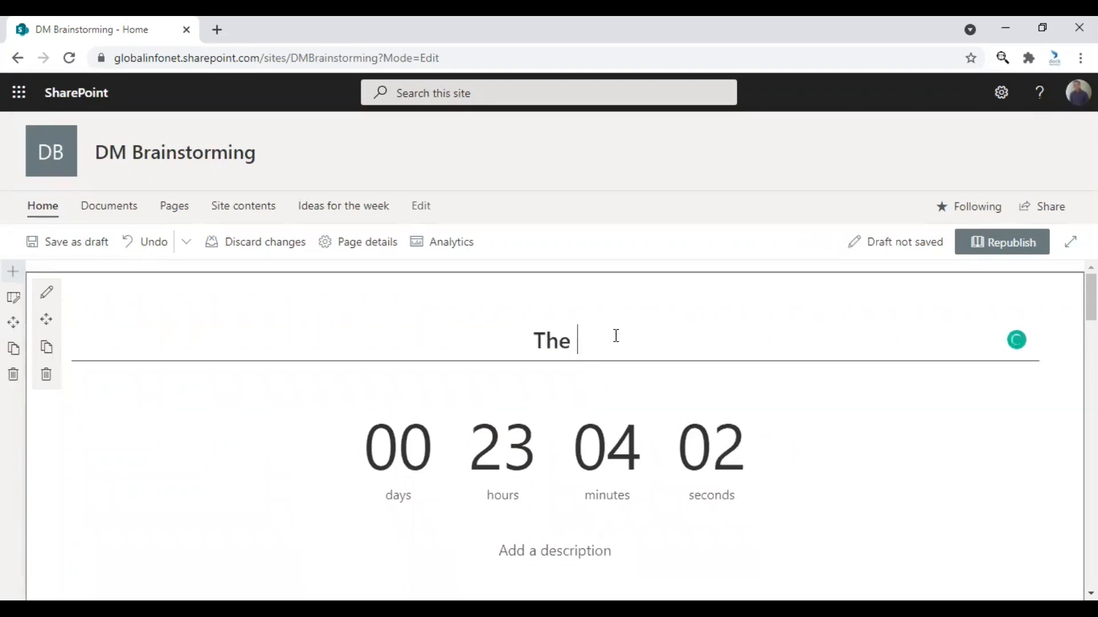
{"action": "type", "text": "Marketing Campai"}
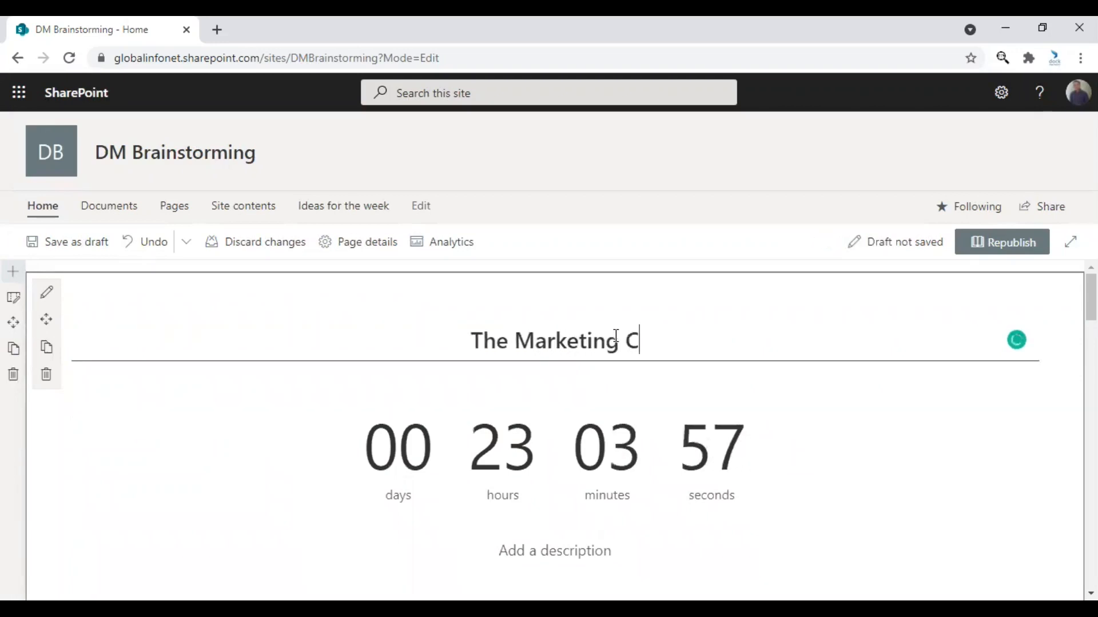
{"action": "key", "text": "BackSpace"}
{"action": "type", "text": "aign Launch"}
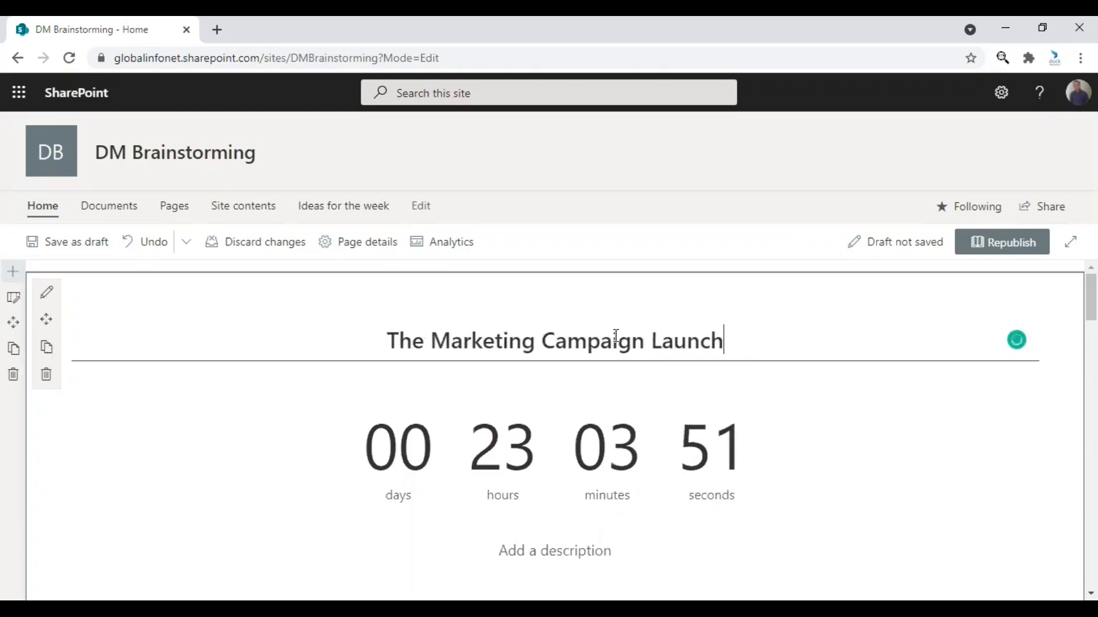
Enter "The marketing campaign launch event countdown!" as the timer's description.
{"action": "left_click", "coordinate": [554, 552]}
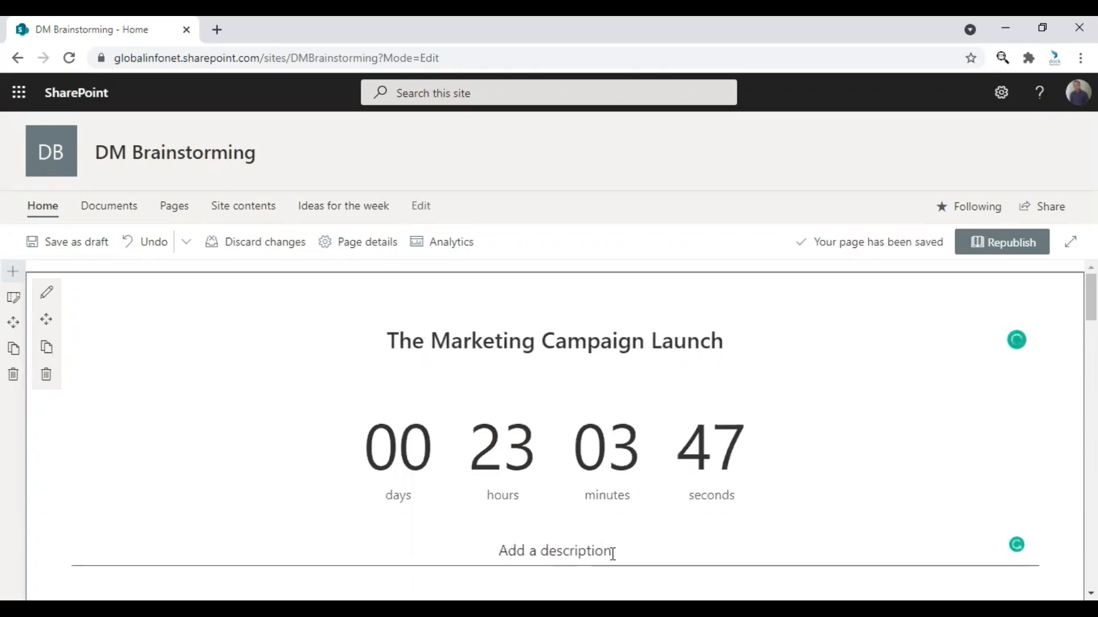
{"action": "type", "text": "The marketing cam"}
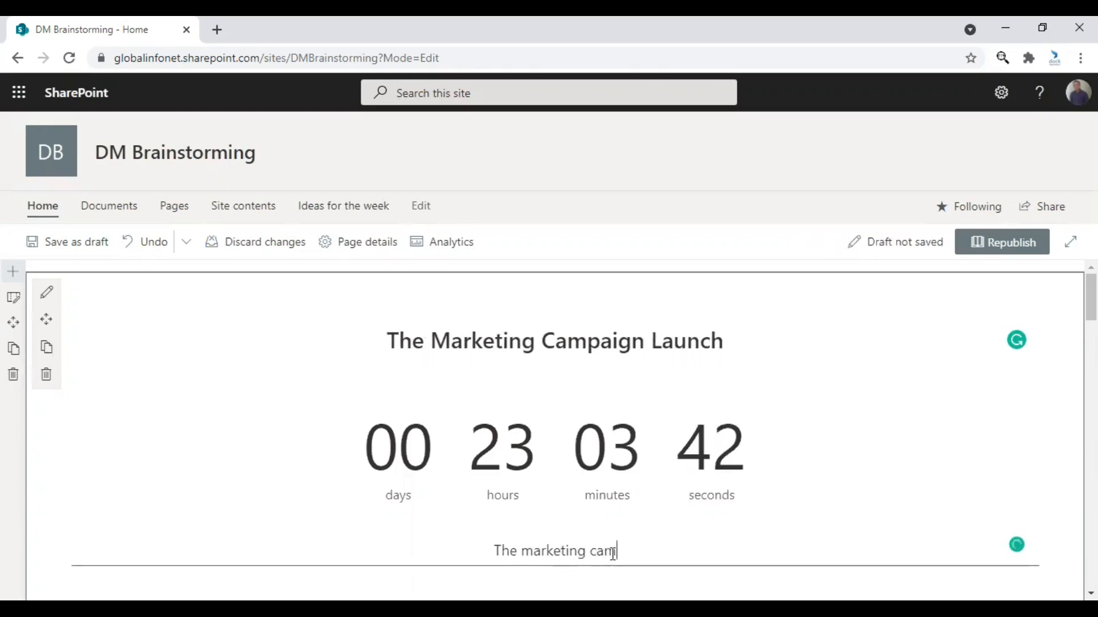
{"action": "type", "text": "paign launch event countdown!"}
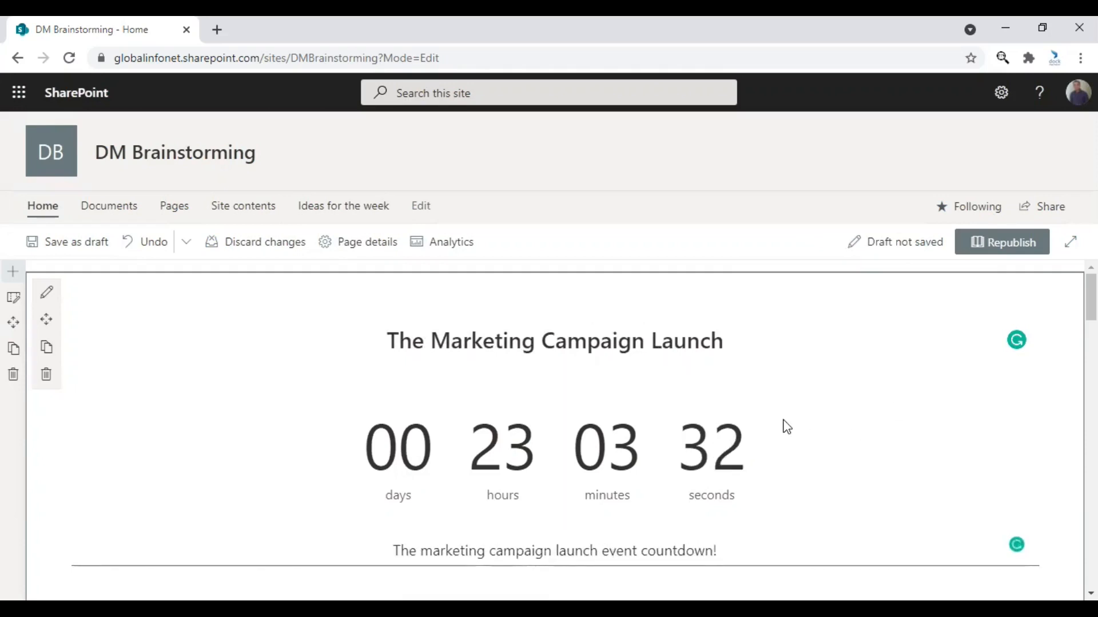
Set the countdown timer's target date to Fri Jul 23 2021 and its time to 10:00 AM.
{"action": "scroll", "coordinate": [785, 423], "scroll_direction": "down", "scroll_amount": 1}
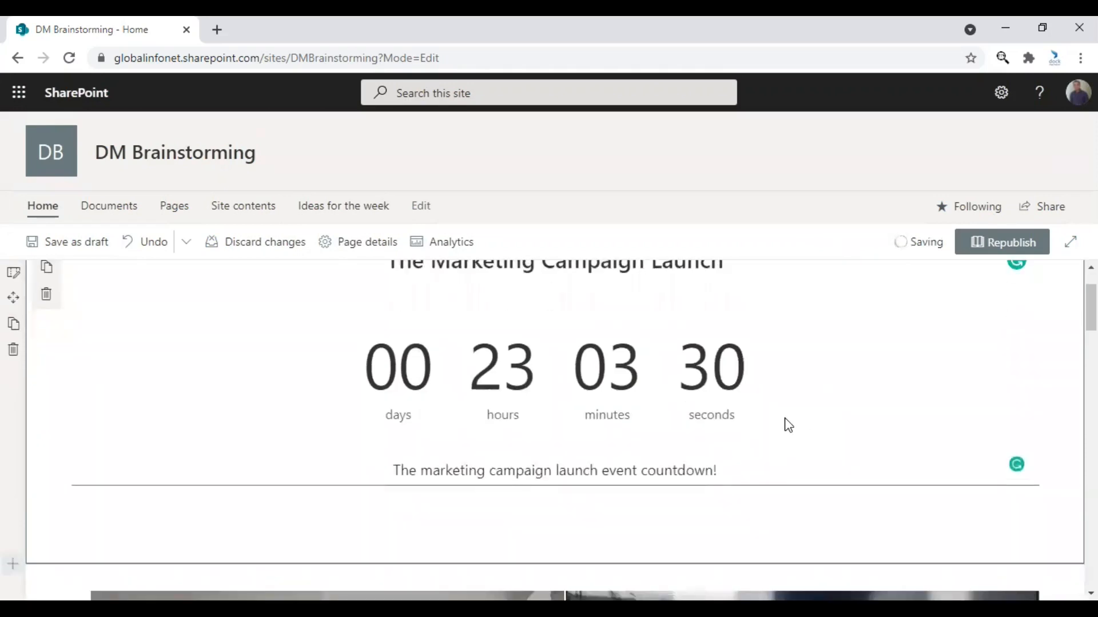
{"action": "scroll", "coordinate": [787, 420], "scroll_direction": "up", "scroll_amount": 1}
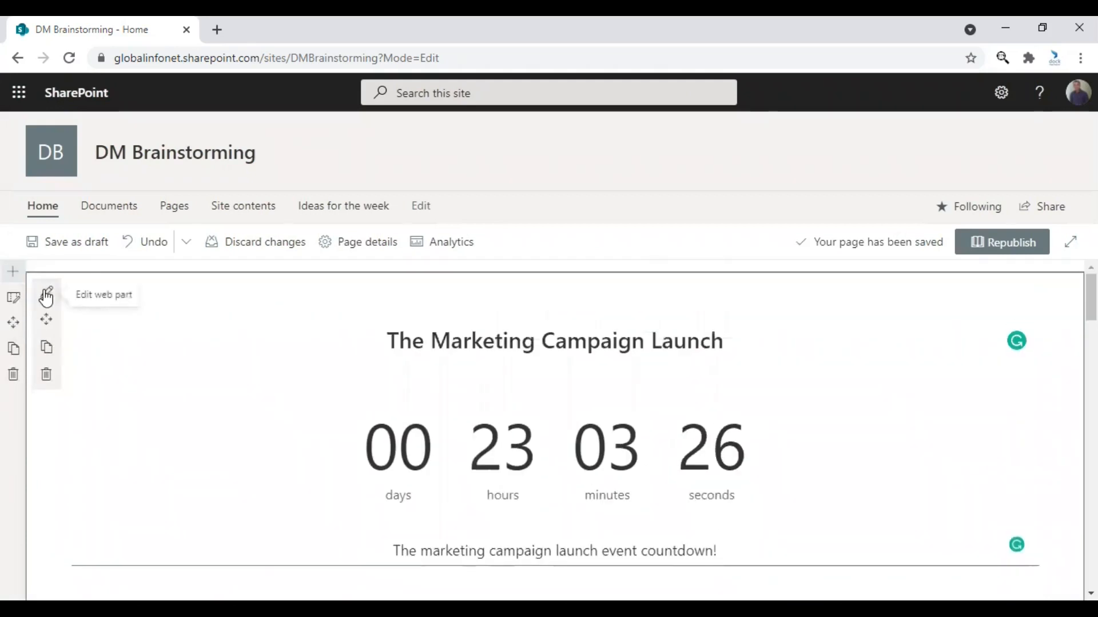
{"action": "left_click", "coordinate": [47, 296]}
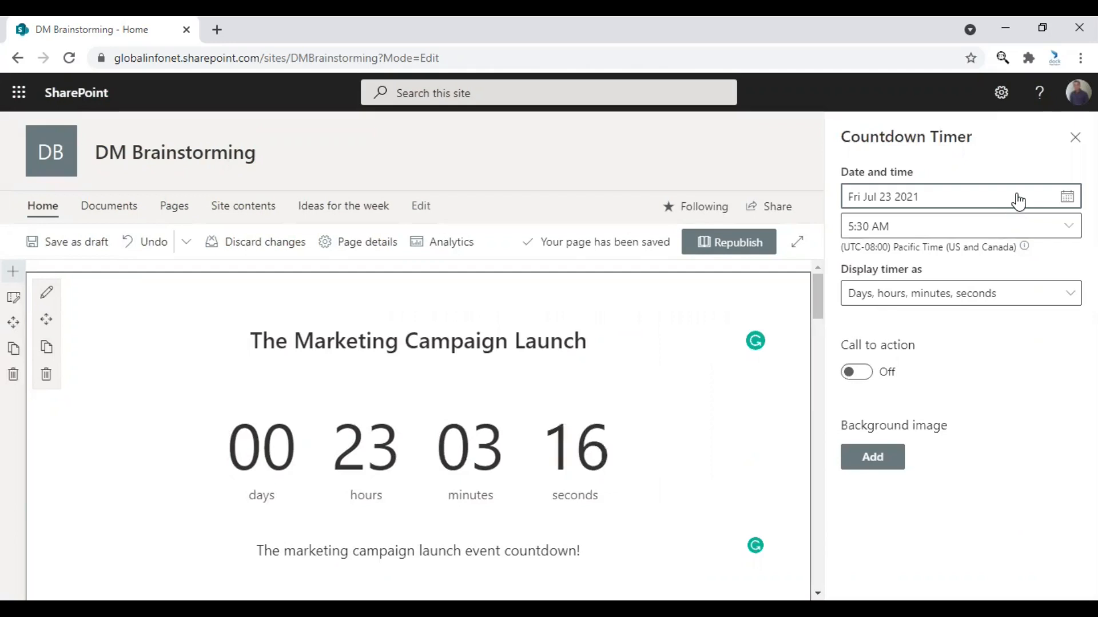
{"action": "left_click", "coordinate": [1066, 199]}
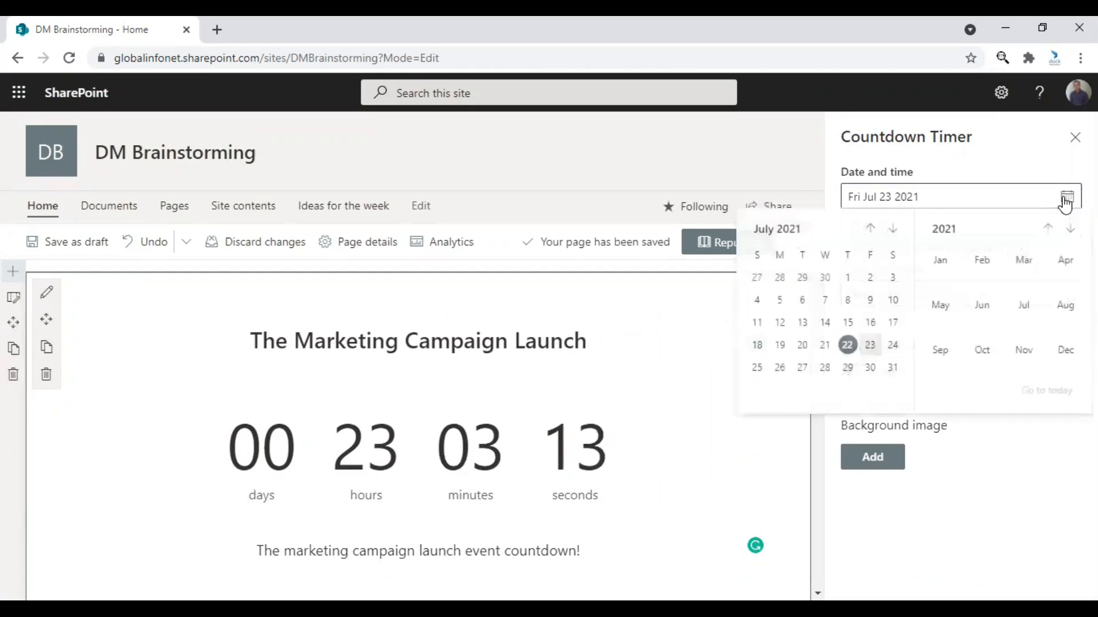
{"action": "left_click", "coordinate": [870, 345]}
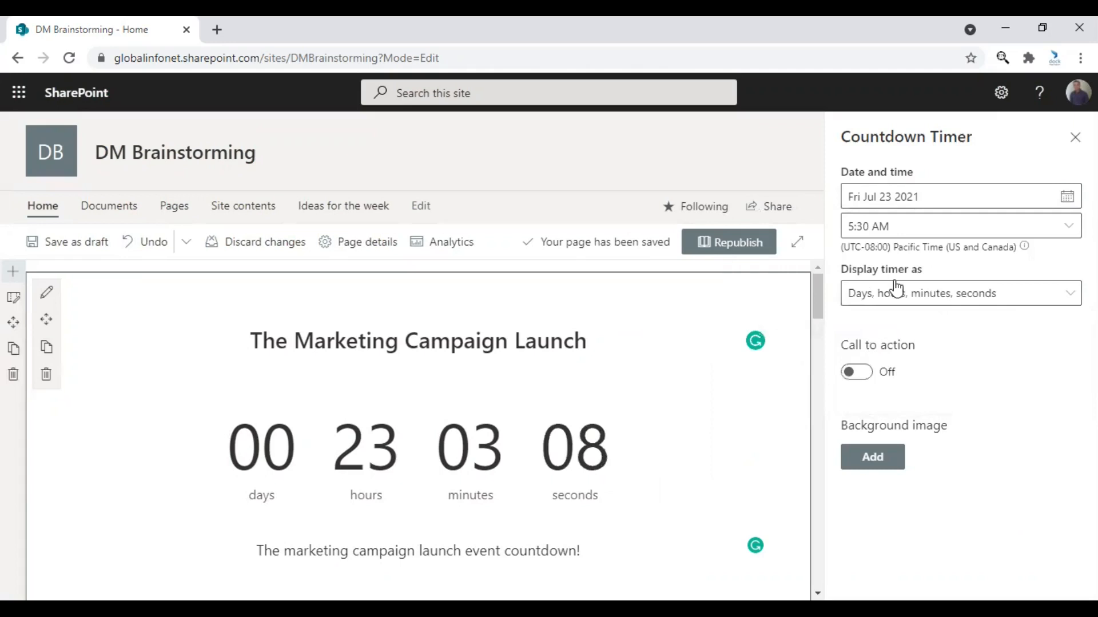
{"action": "left_click", "coordinate": [896, 224]}
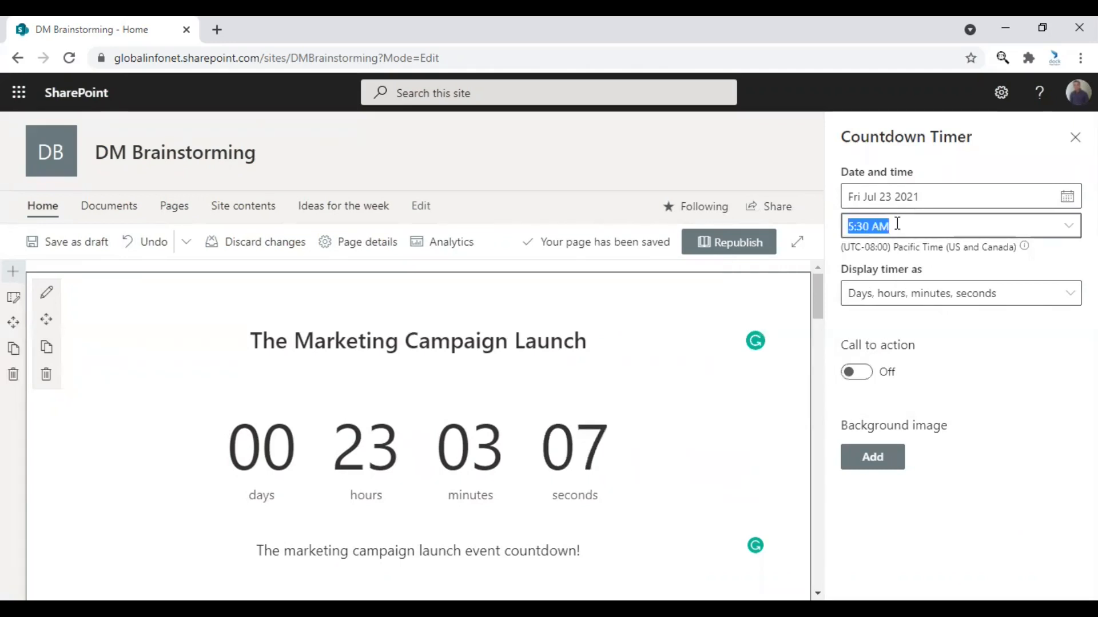
{"action": "left_click", "coordinate": [1070, 228]}
{"action": "scroll", "coordinate": [791, 434], "scroll_direction": "down", "scroll_amount": 2}
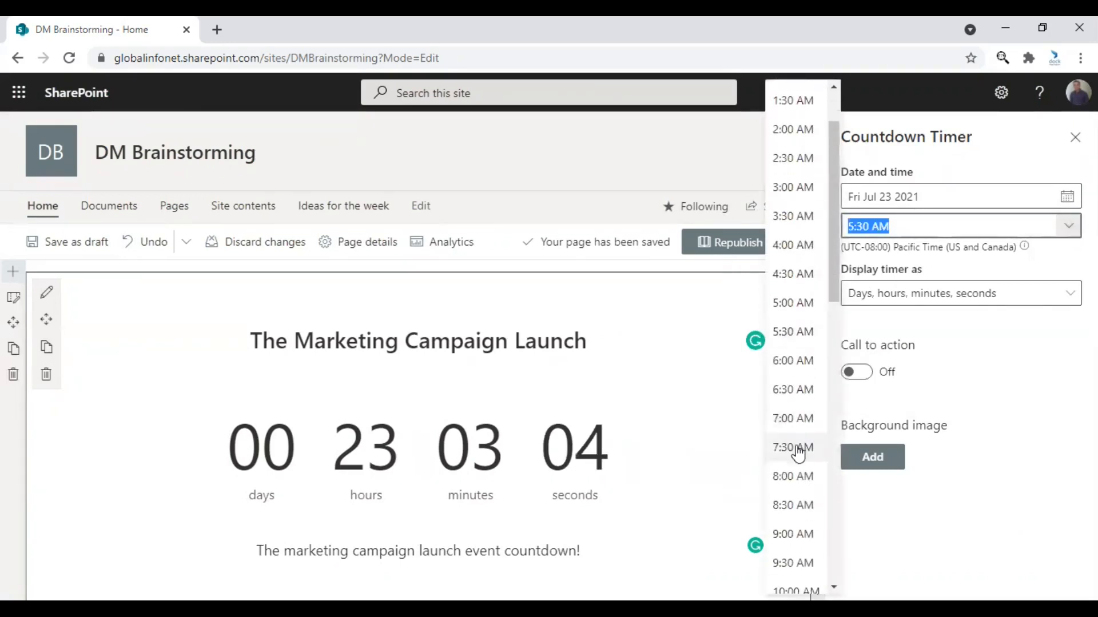
{"action": "scroll", "coordinate": [794, 469], "scroll_direction": "down", "scroll_amount": 3}
{"action": "left_click", "coordinate": [791, 517]}
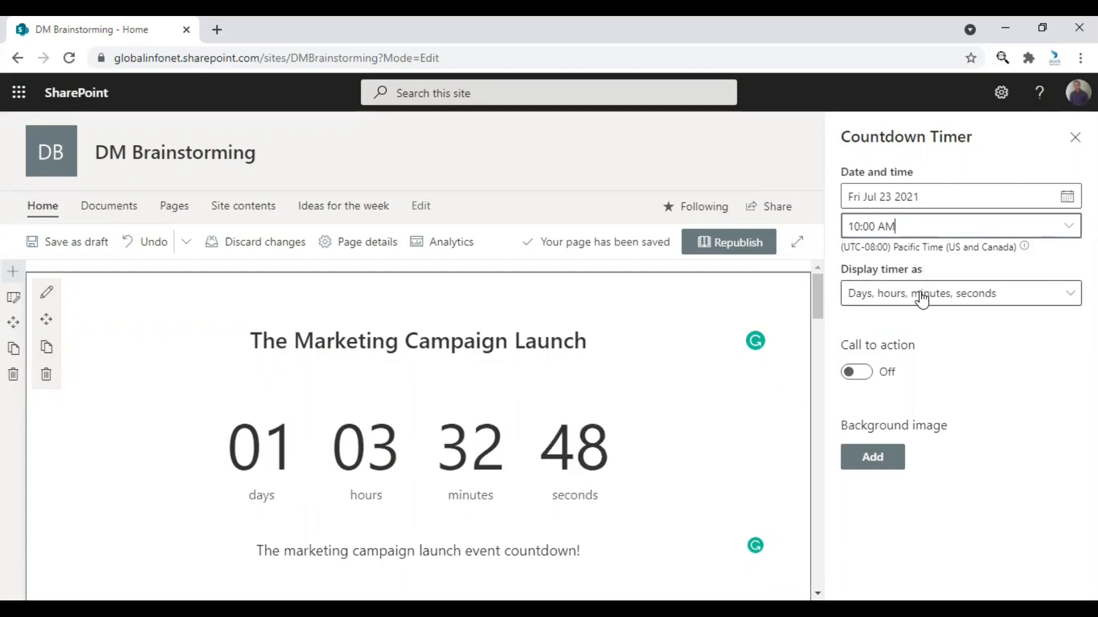
Try displaying the timer as Days only and return it to Days, hours, minutes, seconds.
{"action": "left_click", "coordinate": [890, 294]}
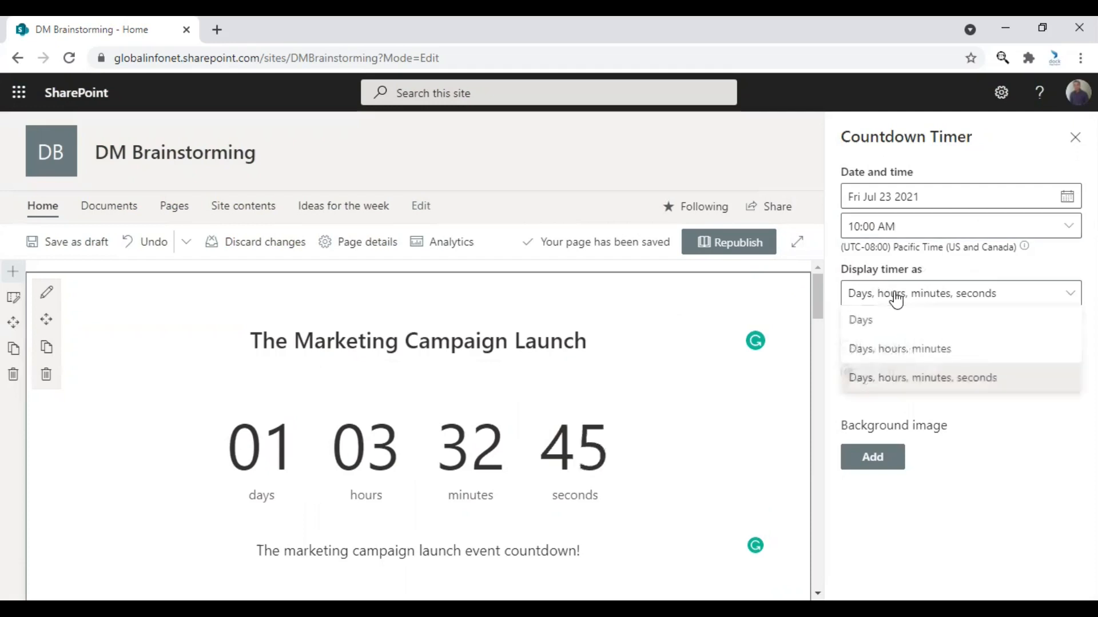
{"action": "left_click", "coordinate": [885, 327]}
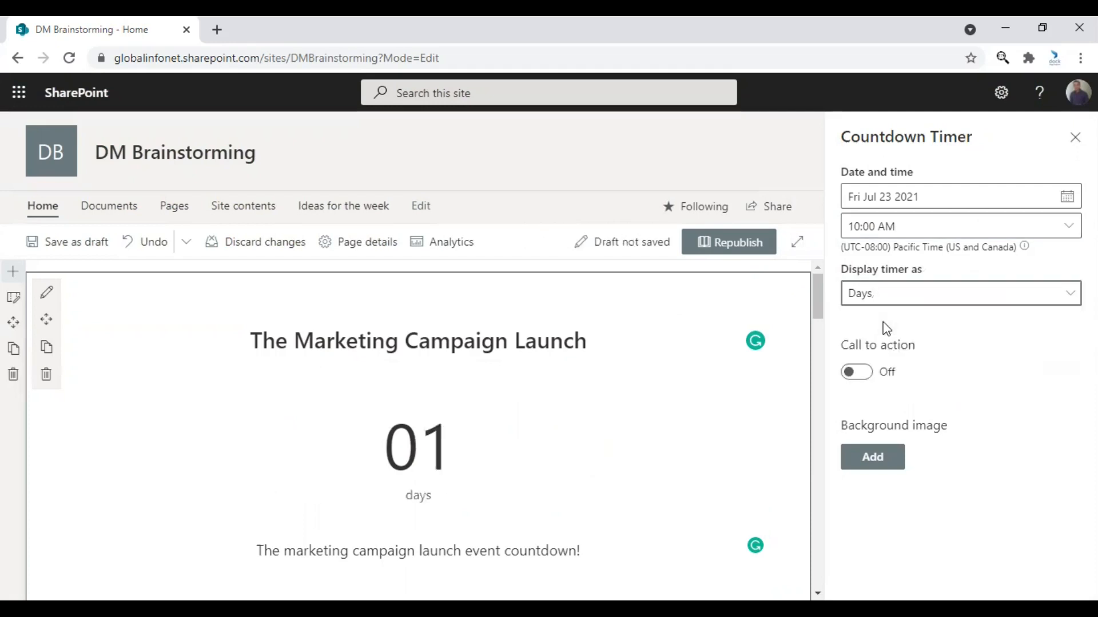
{"action": "left_click", "coordinate": [879, 299]}
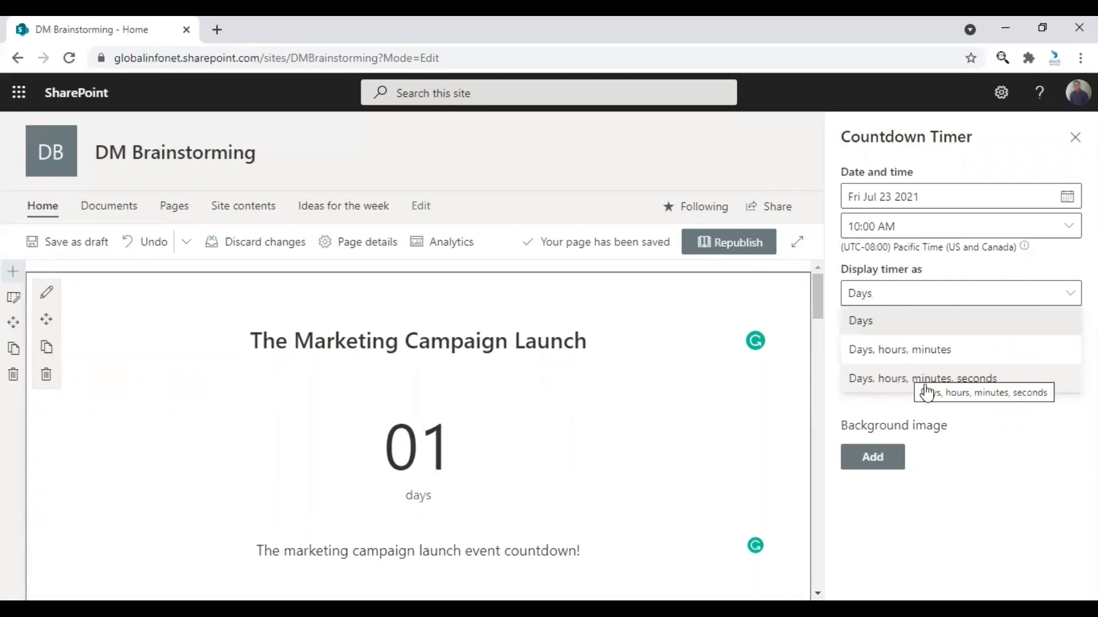
{"action": "left_click", "coordinate": [942, 381]}
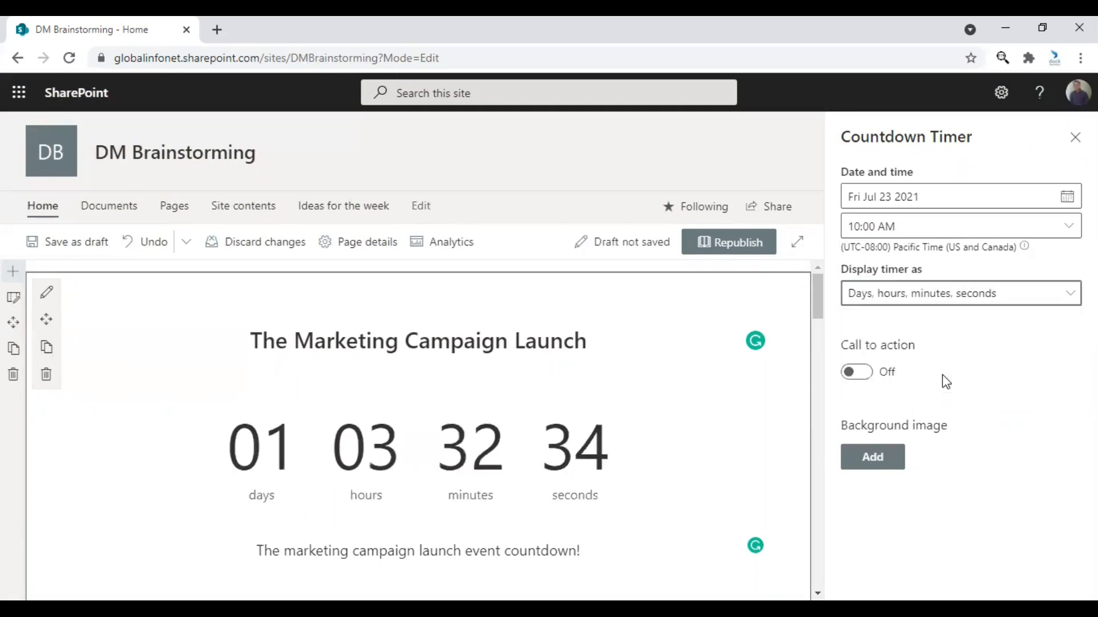
{"action": "left_click", "coordinate": [867, 378]}
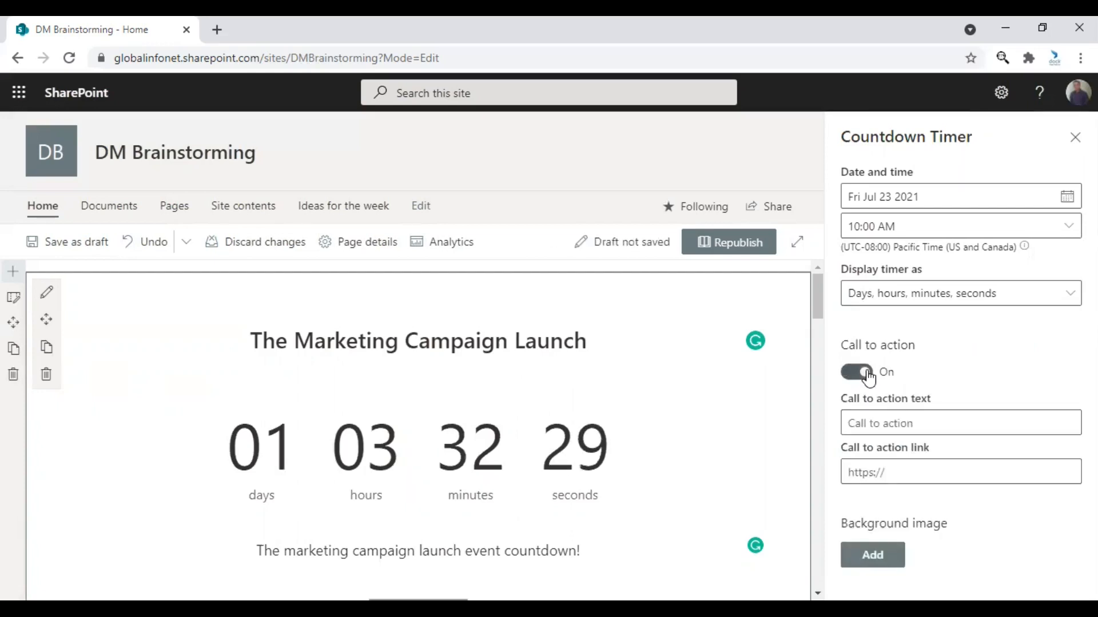
{"action": "left_click", "coordinate": [913, 410]}
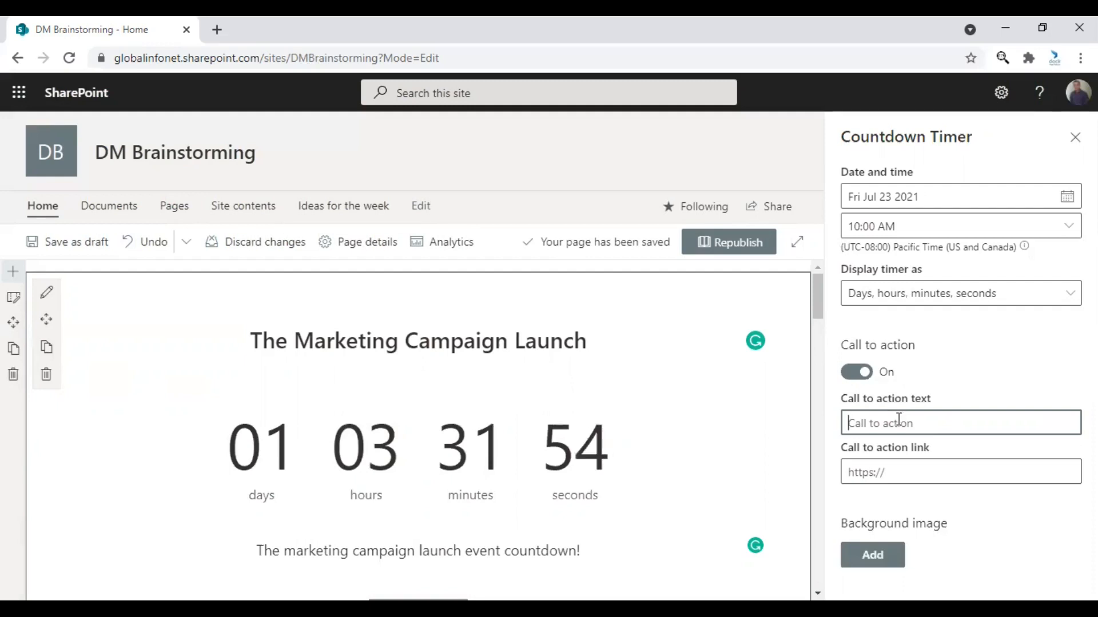
{"action": "type", "text": "Ch"}
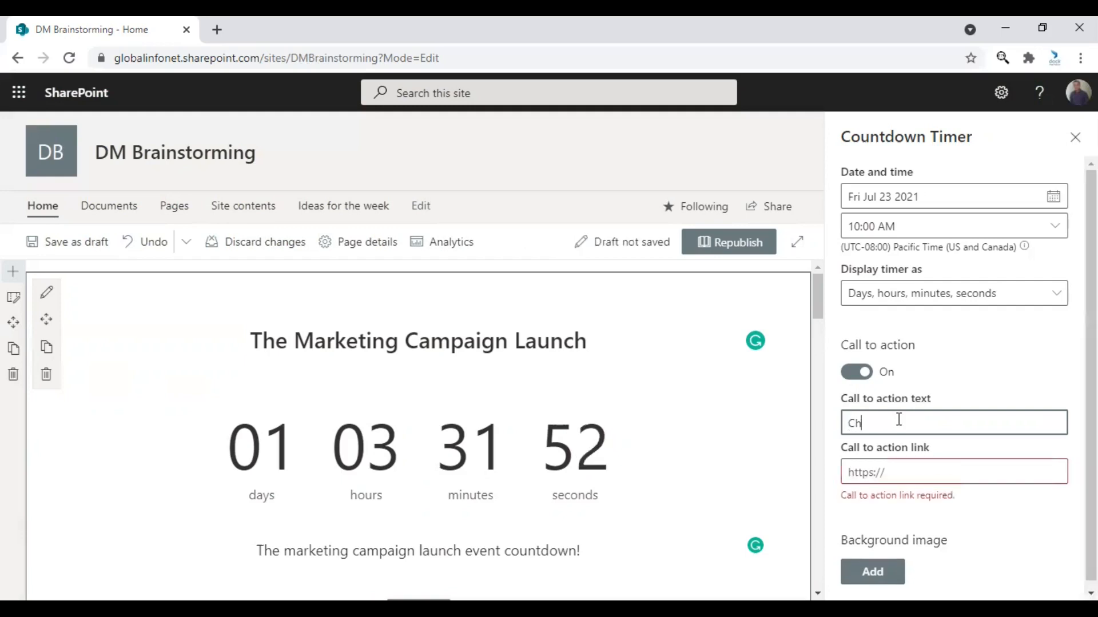
{"action": "type", "text": "eck P"}
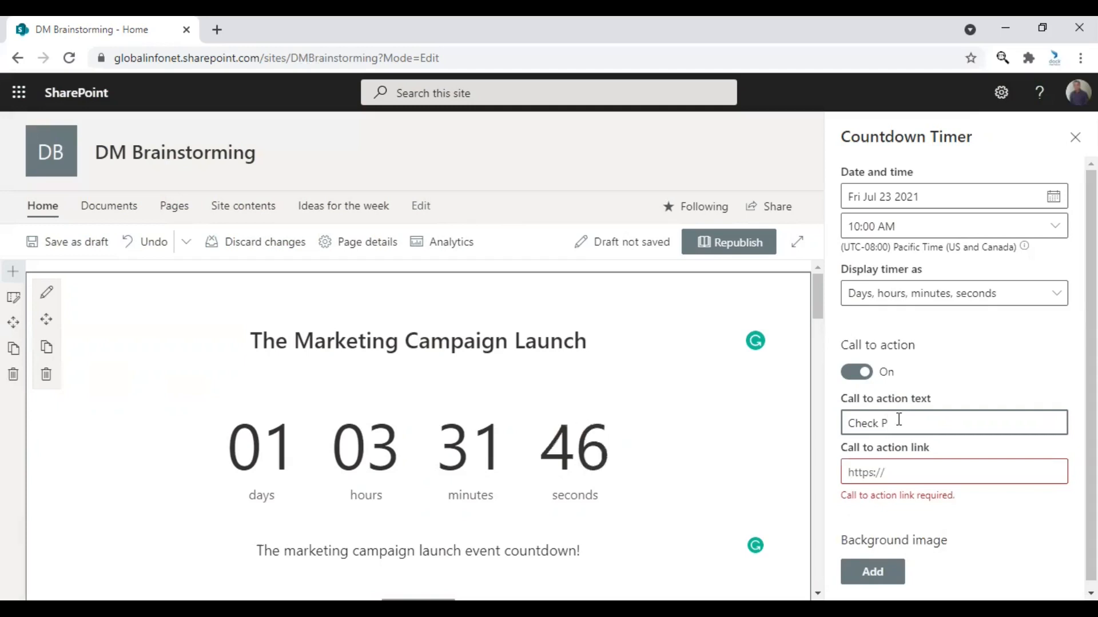
{"action": "type", "text": "rogress"}
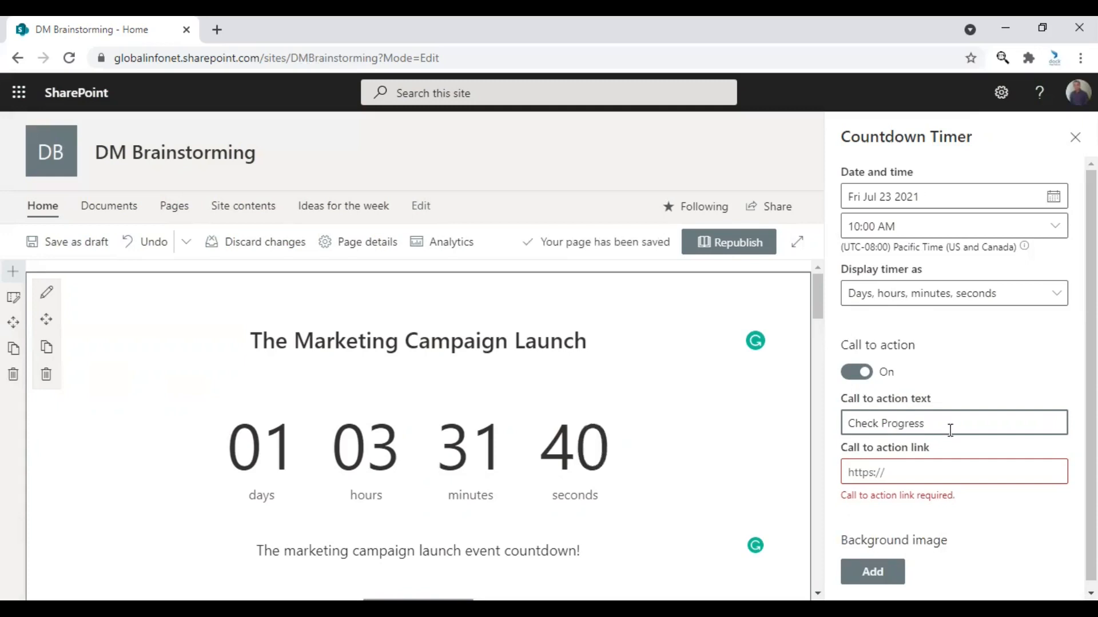
{"action": "left_click", "coordinate": [910, 473]}
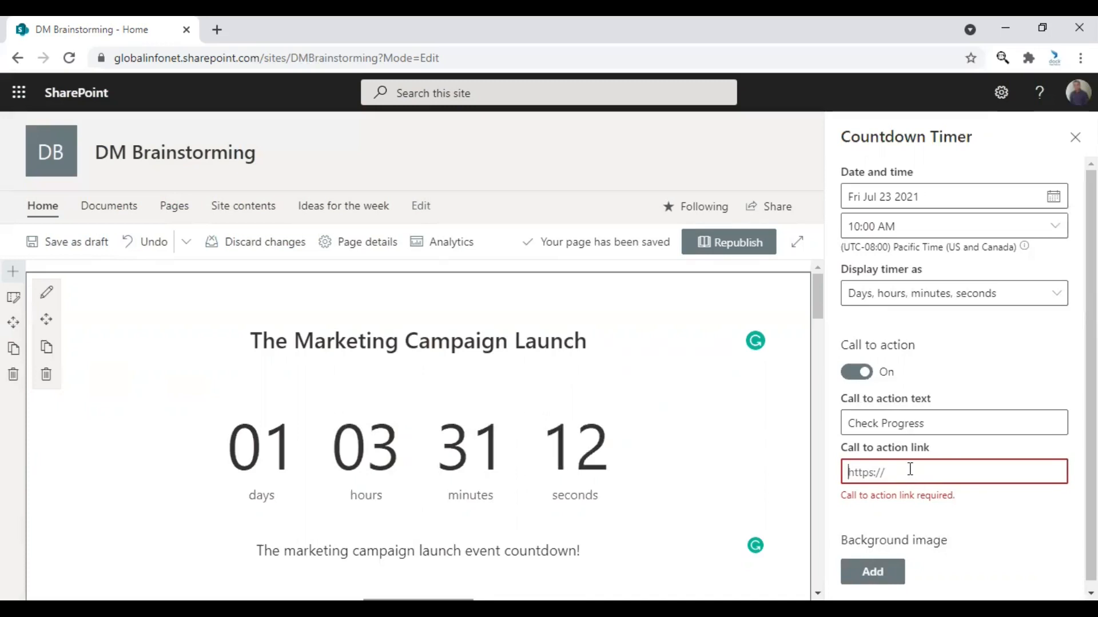
{"action": "type", "text": "https://mydock365.com"}
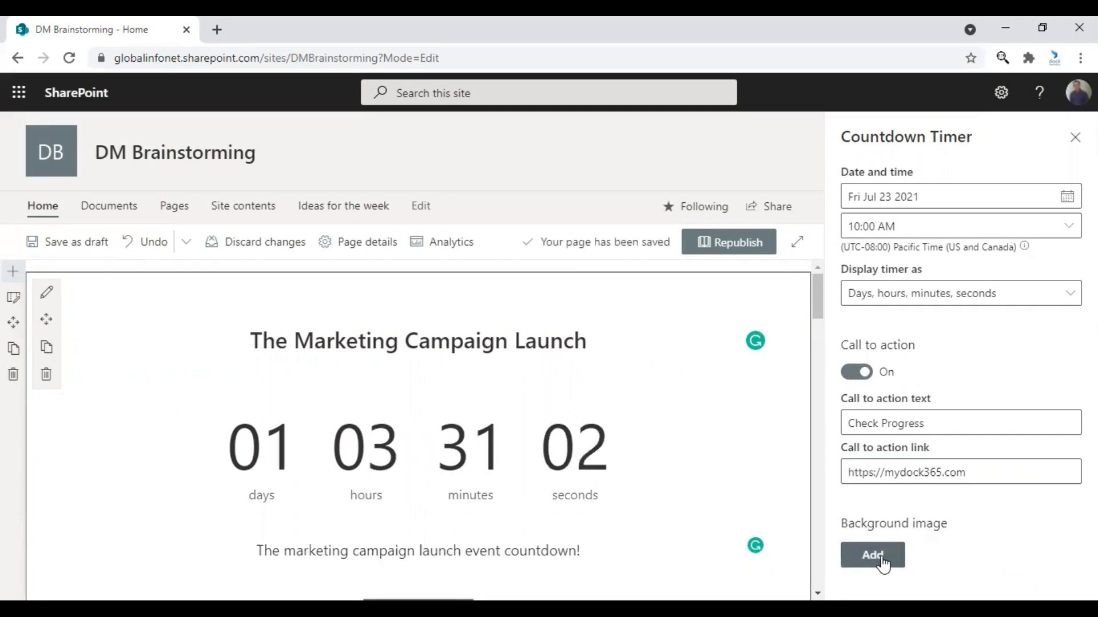
Add the pale grey-blue marble-textured stock image as the countdown timer's background image.
{"action": "left_click", "coordinate": [880, 559]}
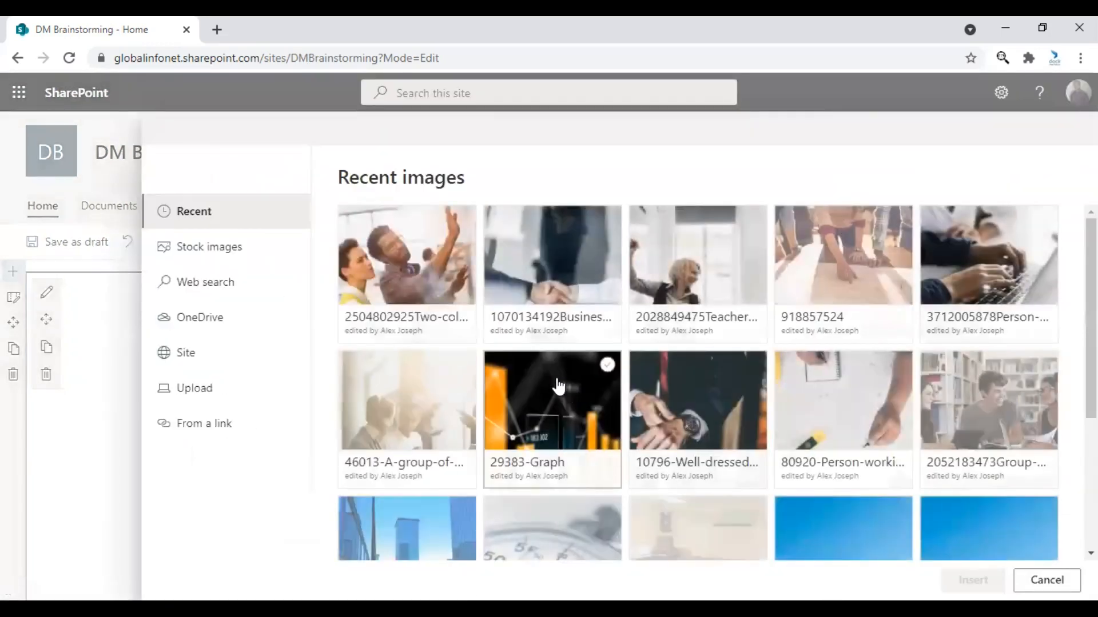
{"action": "left_click", "coordinate": [201, 248]}
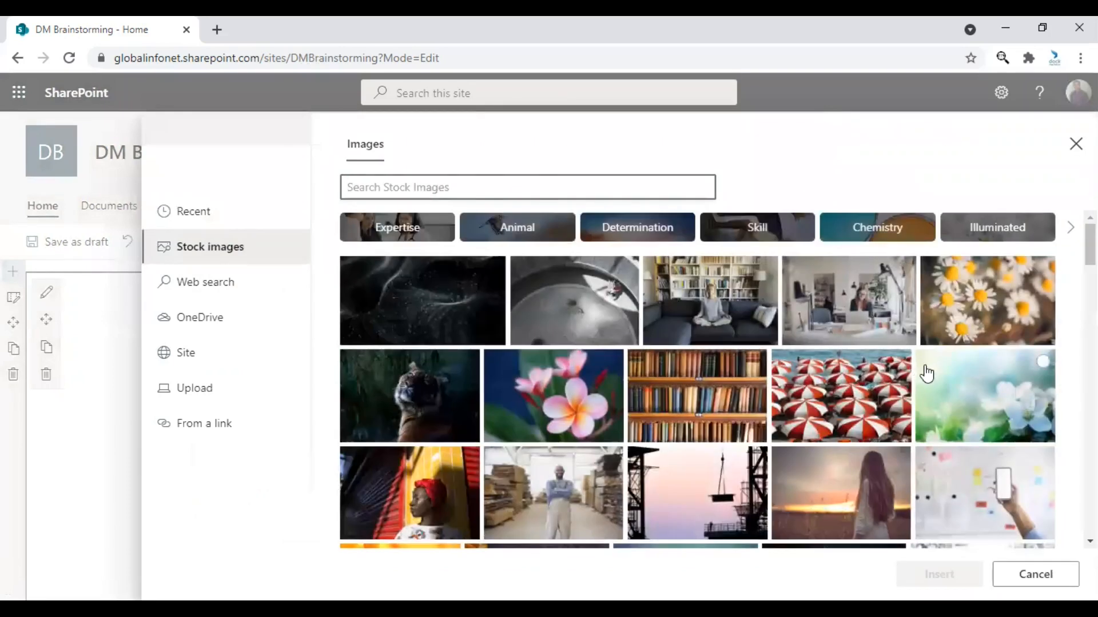
{"action": "scroll", "coordinate": [924, 372], "scroll_direction": "down", "scroll_amount": 2}
{"action": "scroll", "coordinate": [844, 394], "scroll_direction": "down", "scroll_amount": 4}
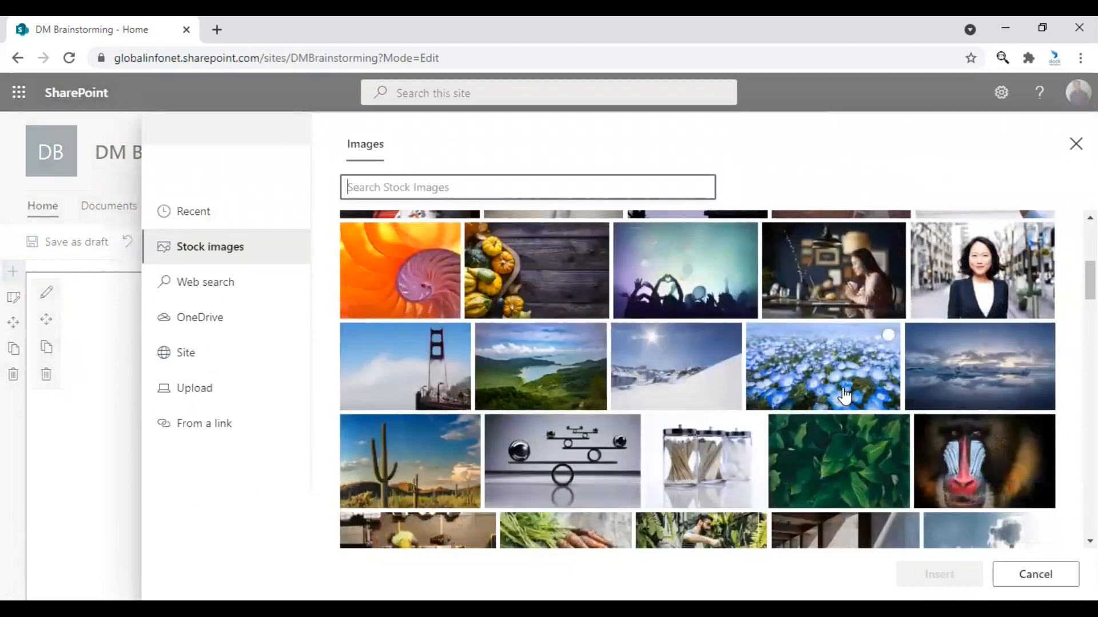
{"action": "scroll", "coordinate": [844, 395], "scroll_direction": "down", "scroll_amount": 4}
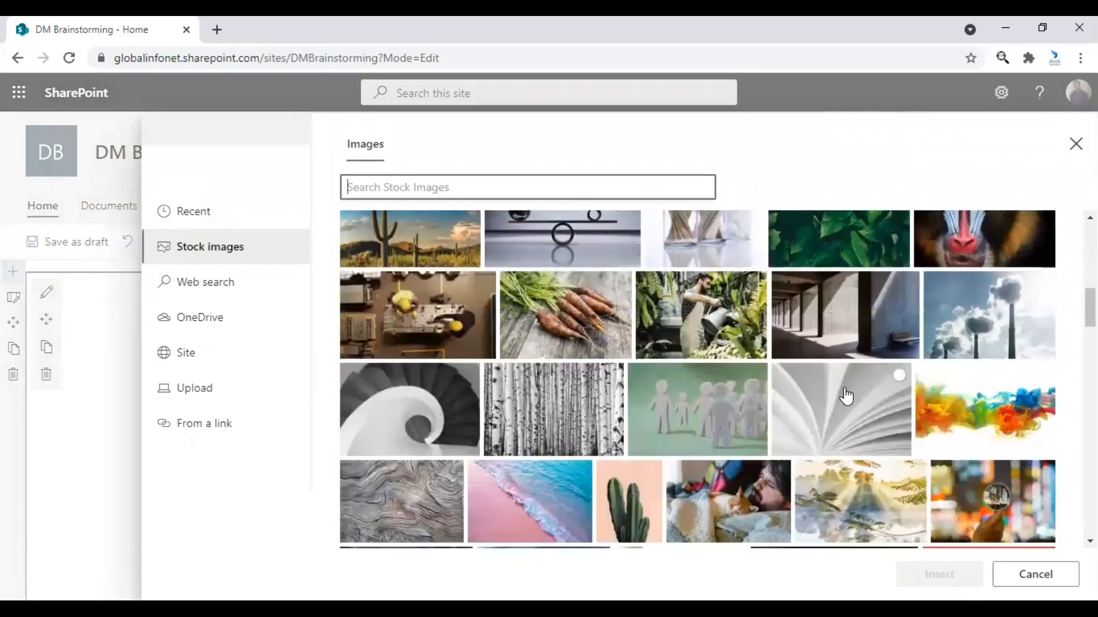
{"action": "scroll", "coordinate": [846, 394], "scroll_direction": "down", "scroll_amount": 4}
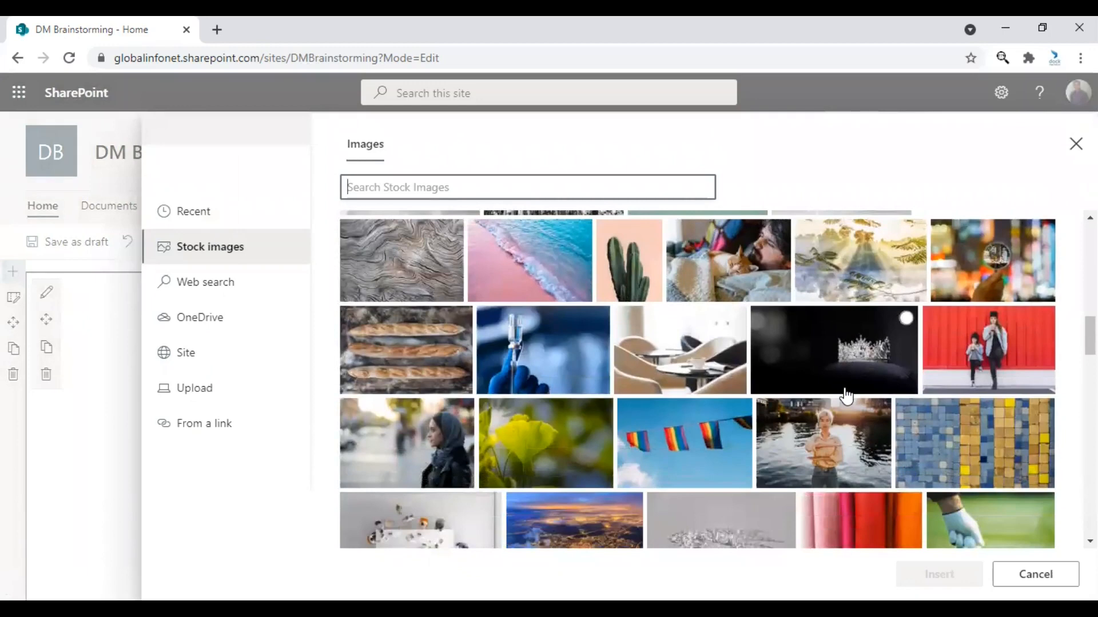
{"action": "scroll", "coordinate": [845, 395], "scroll_direction": "down", "scroll_amount": 1}
{"action": "scroll", "coordinate": [845, 394], "scroll_direction": "down", "scroll_amount": 4}
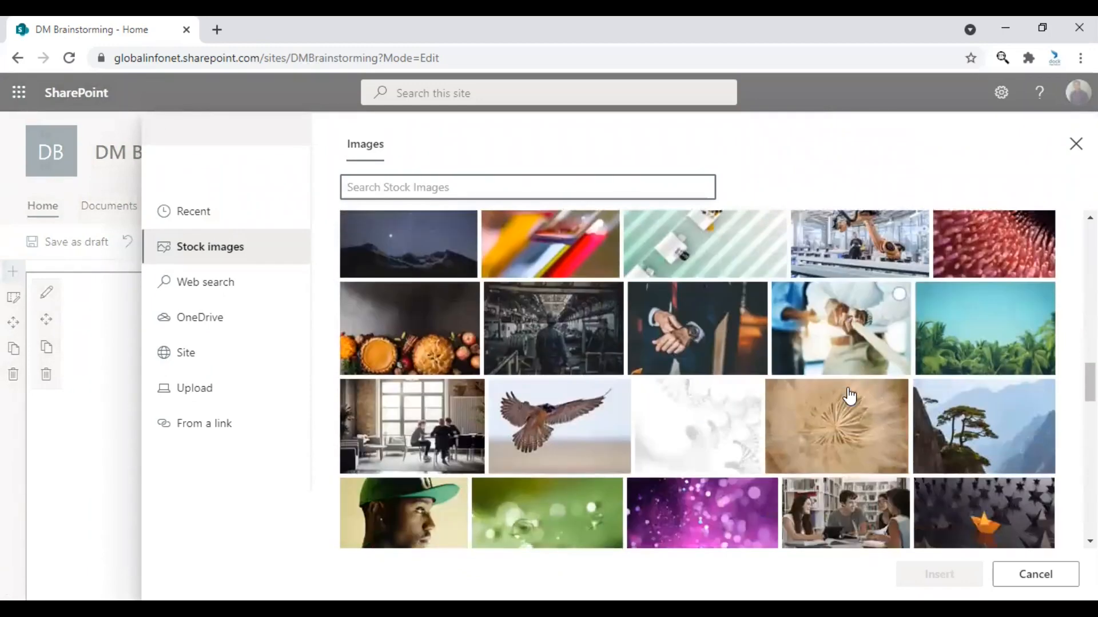
{"action": "scroll", "coordinate": [849, 394], "scroll_direction": "down", "scroll_amount": 3}
{"action": "scroll", "coordinate": [849, 394], "scroll_direction": "down", "scroll_amount": 1}
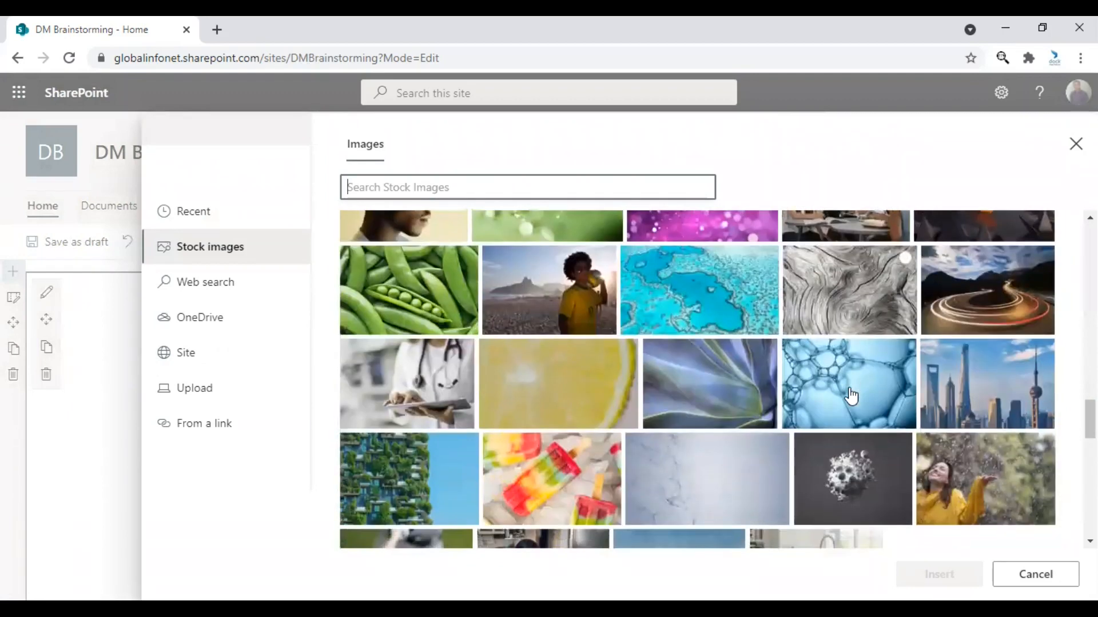
{"action": "left_click", "coordinate": [694, 480]}
{"action": "left_click", "coordinate": [939, 574]}
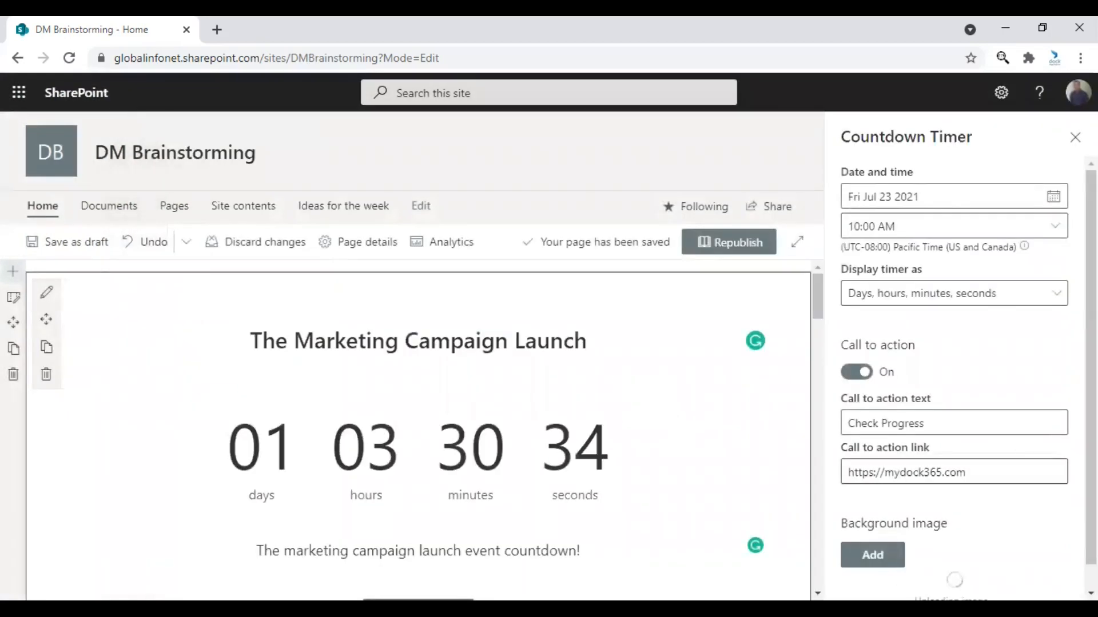
Set the background image's overlay opacity to 60 and its overlay color to white.
{"action": "scroll", "coordinate": [966, 500], "scroll_direction": "down", "scroll_amount": 1}
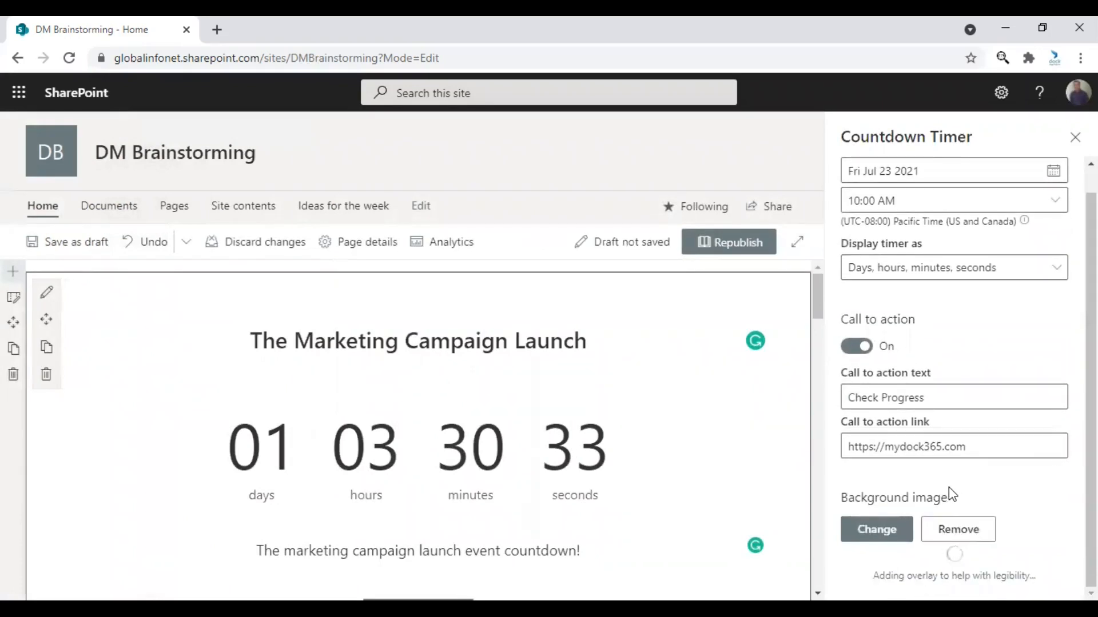
{"action": "scroll", "coordinate": [1036, 481], "scroll_direction": "down", "scroll_amount": 2}
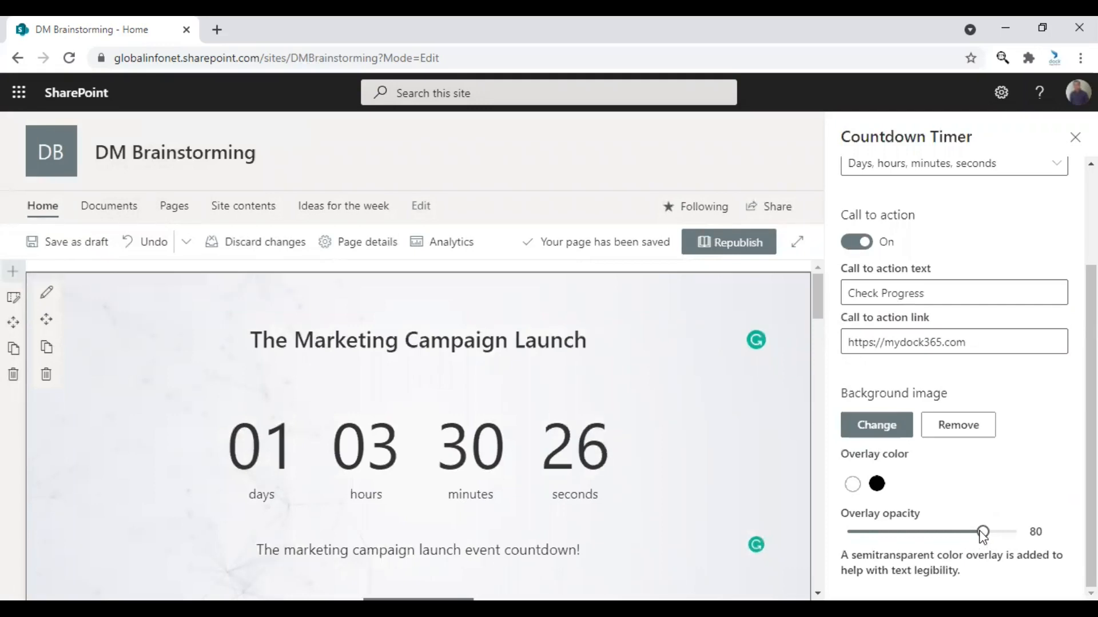
{"action": "left_click_drag", "start_coordinate": [980, 533], "coordinate": [941, 532]}
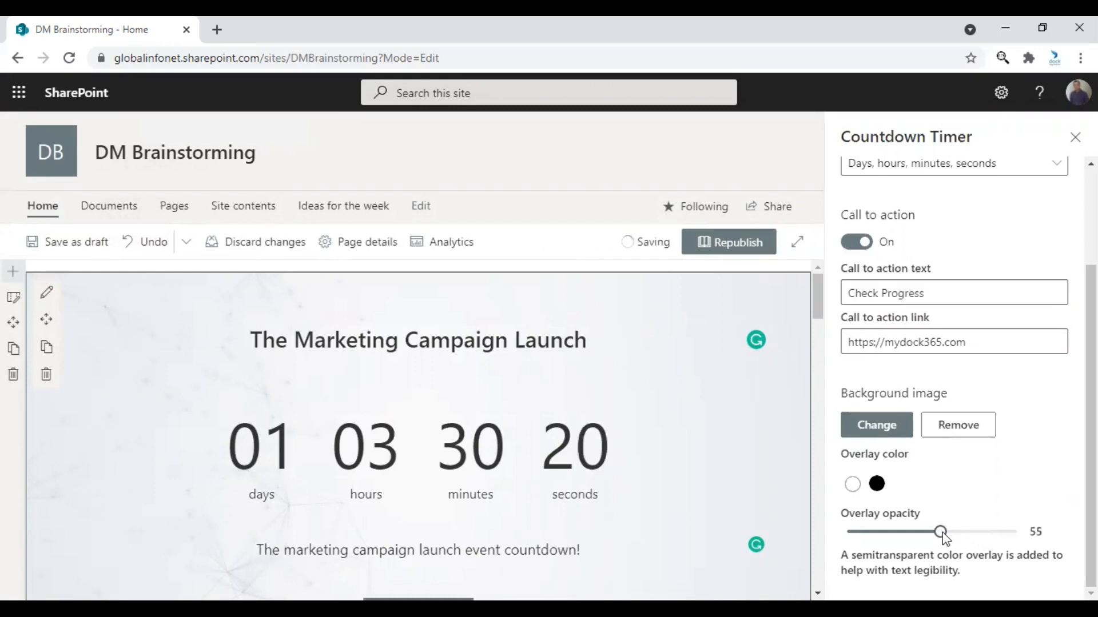
{"action": "left_click_drag", "start_coordinate": [941, 533], "coordinate": [949, 533]}
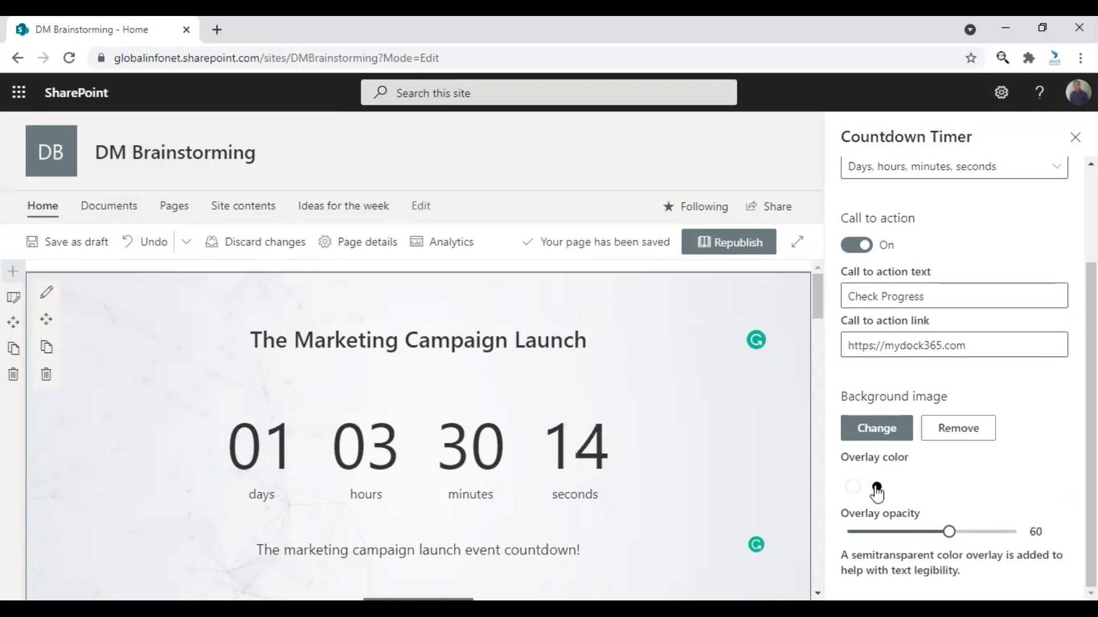
{"action": "left_click", "coordinate": [853, 487]}
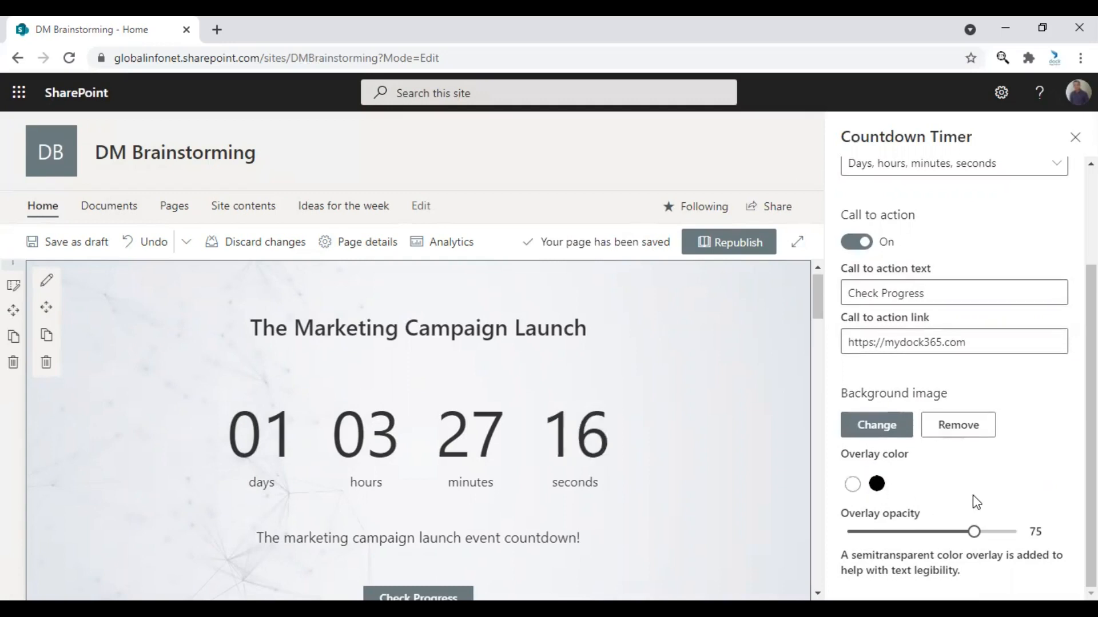
Close the Countdown Timer settings and republish the home page.
{"action": "scroll", "coordinate": [1014, 482], "scroll_direction": "up", "scroll_amount": 3}
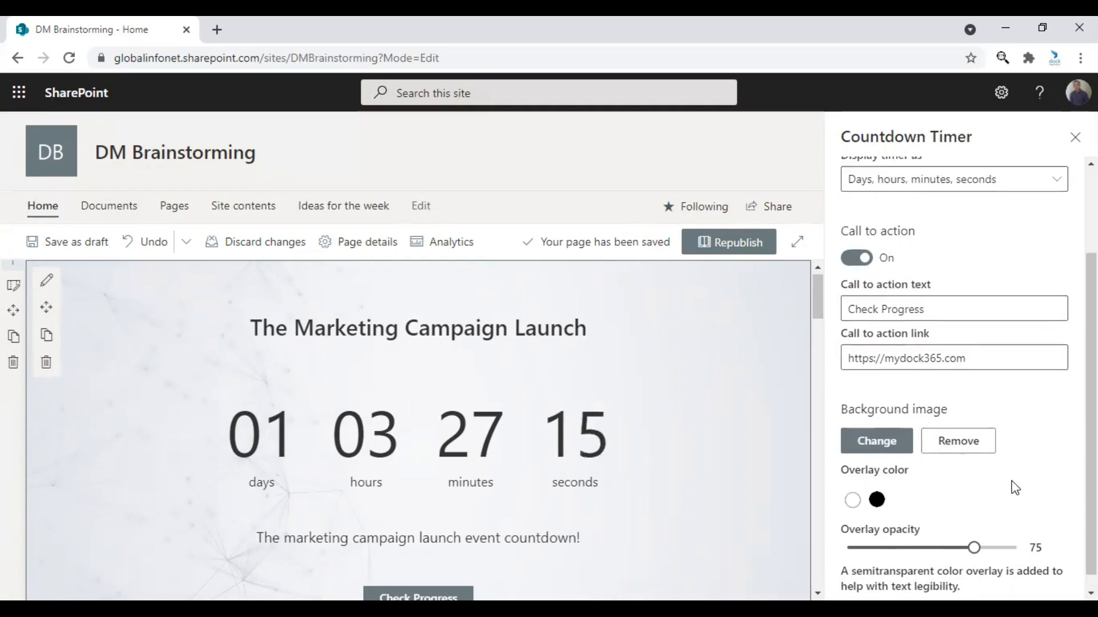
{"action": "left_click", "coordinate": [1075, 137]}
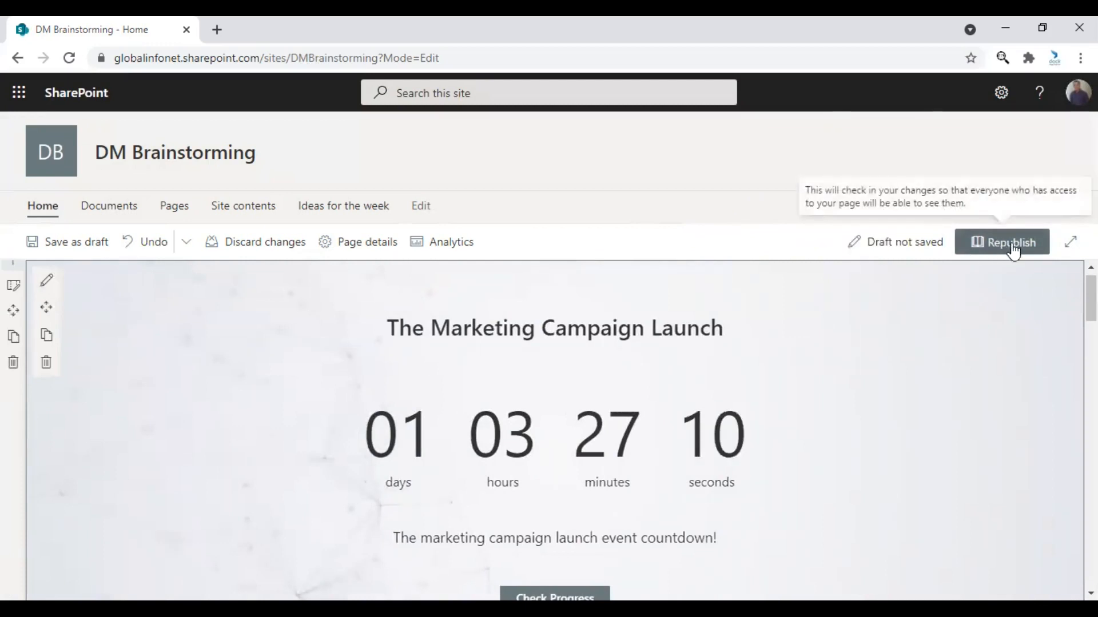
{"action": "left_click", "coordinate": [1012, 245]}
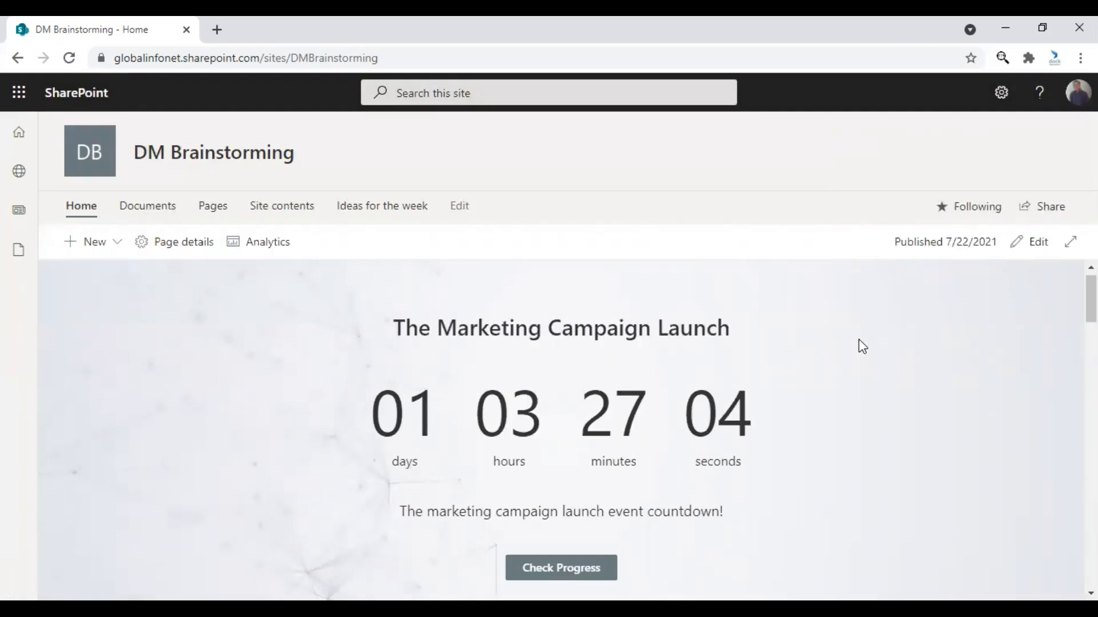
Test the published timer's Check Progress link and return to the DM Brainstorming home page.
{"action": "scroll", "coordinate": [862, 348], "scroll_direction": "down", "scroll_amount": 1}
{"action": "scroll", "coordinate": [879, 398], "scroll_direction": "up", "scroll_amount": 1}
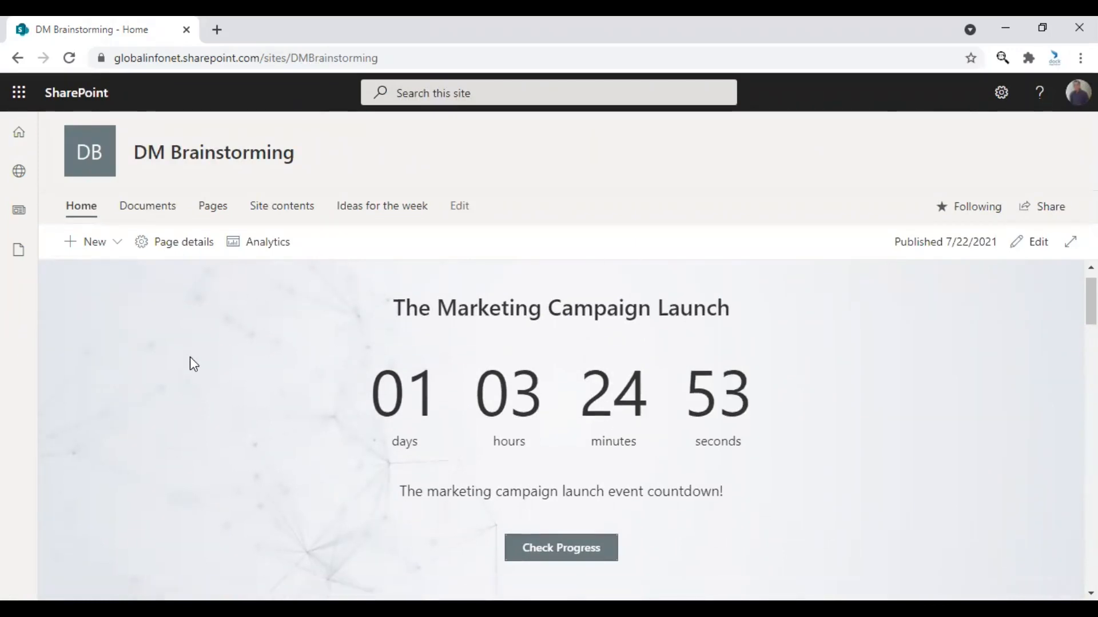
{"action": "scroll", "coordinate": [190, 357], "scroll_direction": "down", "scroll_amount": 1}
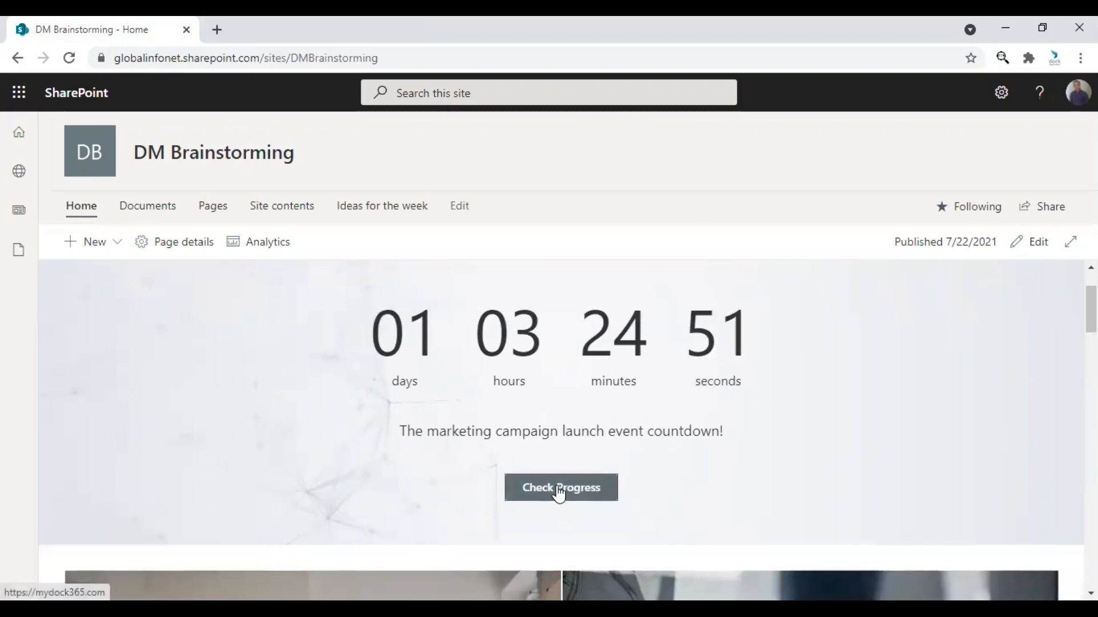
{"action": "left_click", "coordinate": [557, 488]}
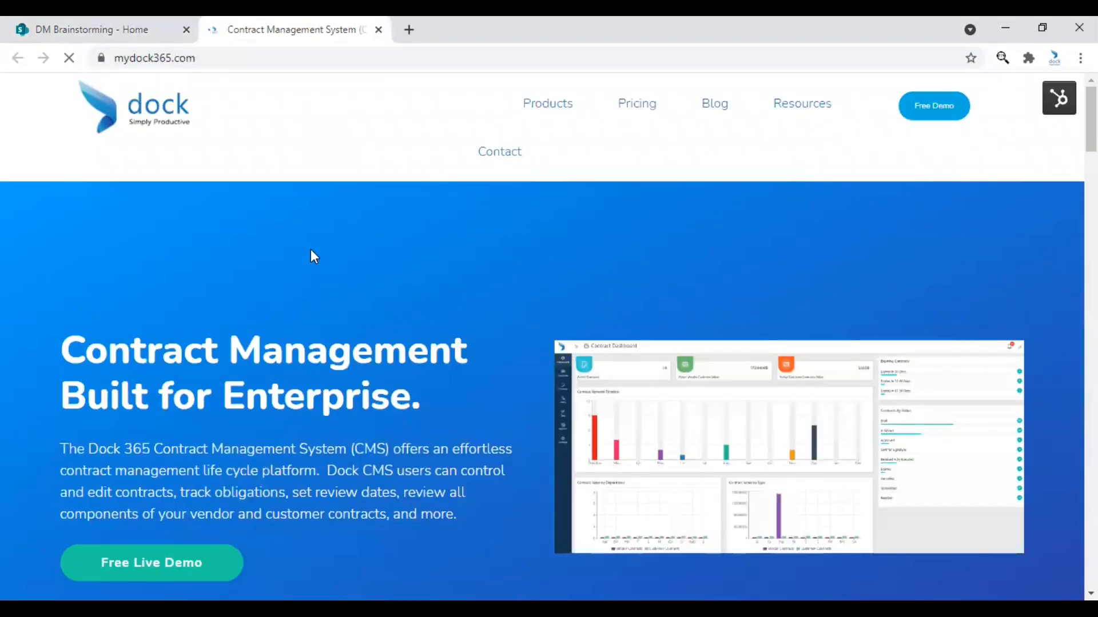
{"action": "left_click", "coordinate": [141, 24]}
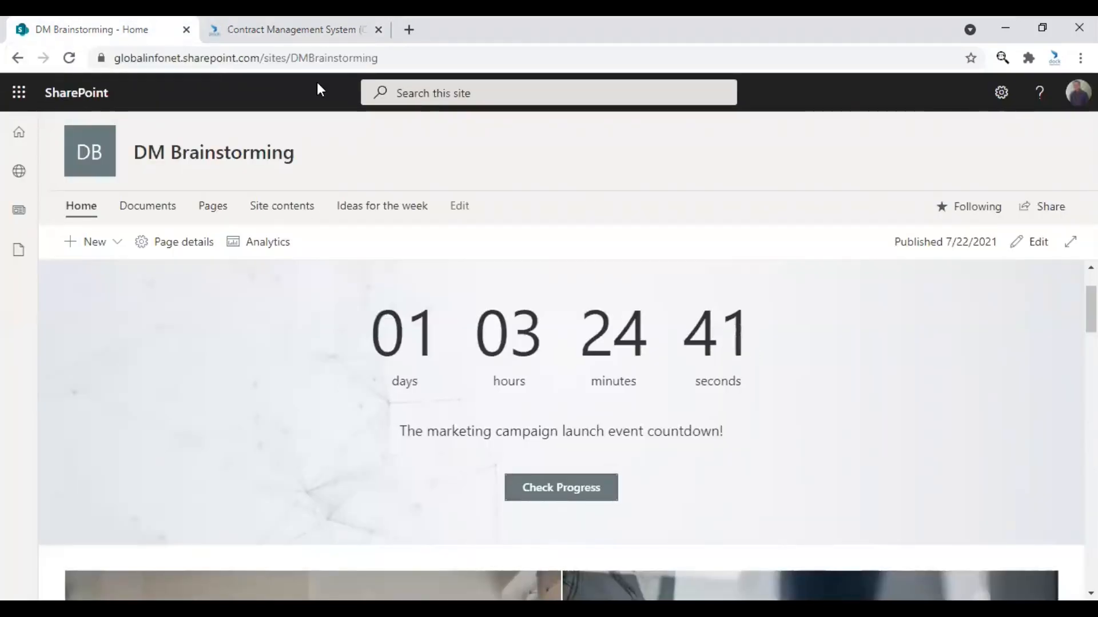
{"action": "scroll", "coordinate": [335, 352], "scroll_direction": "down", "scroll_amount": 1}
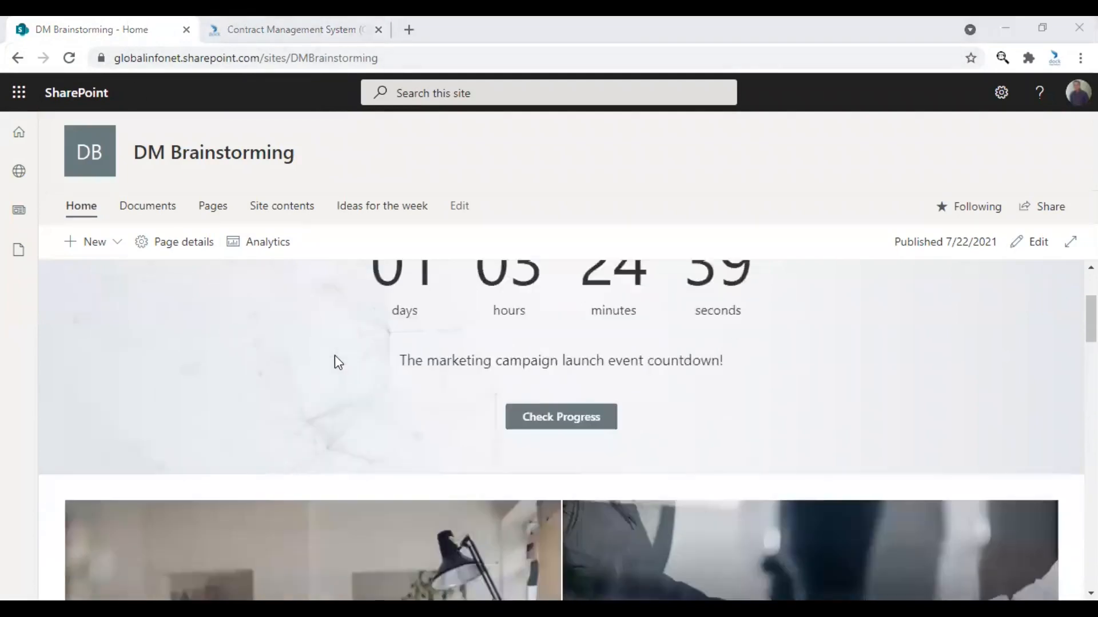
{"action": "scroll", "coordinate": [334, 355], "scroll_direction": "up", "scroll_amount": 2}
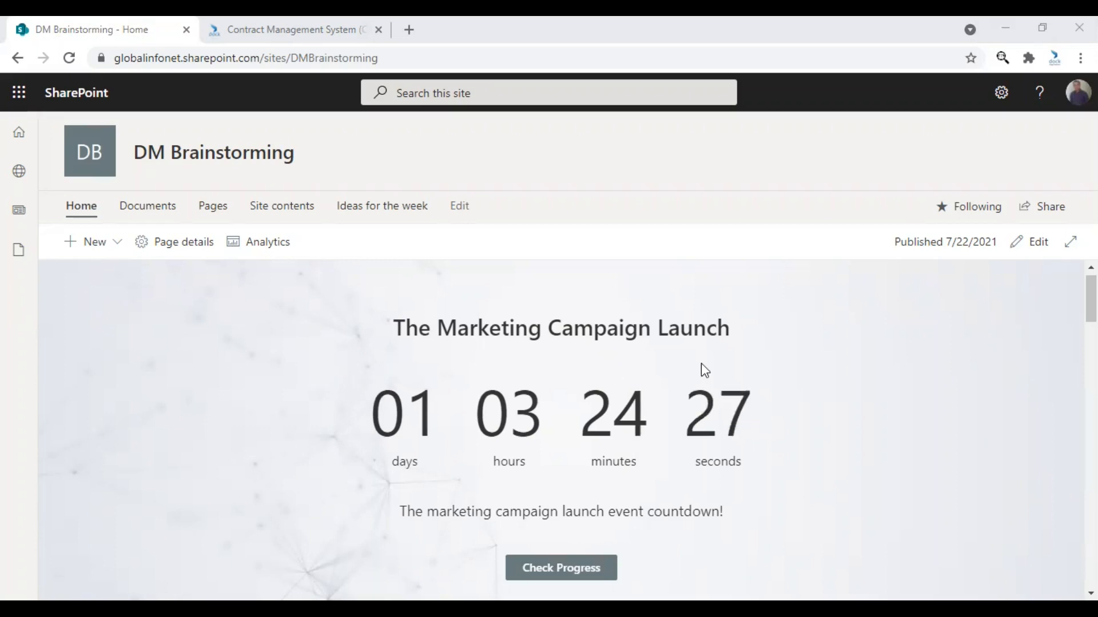
Reopen the page for editing and change the timer section's layout to One column.
{"action": "left_click", "coordinate": [1034, 245]}
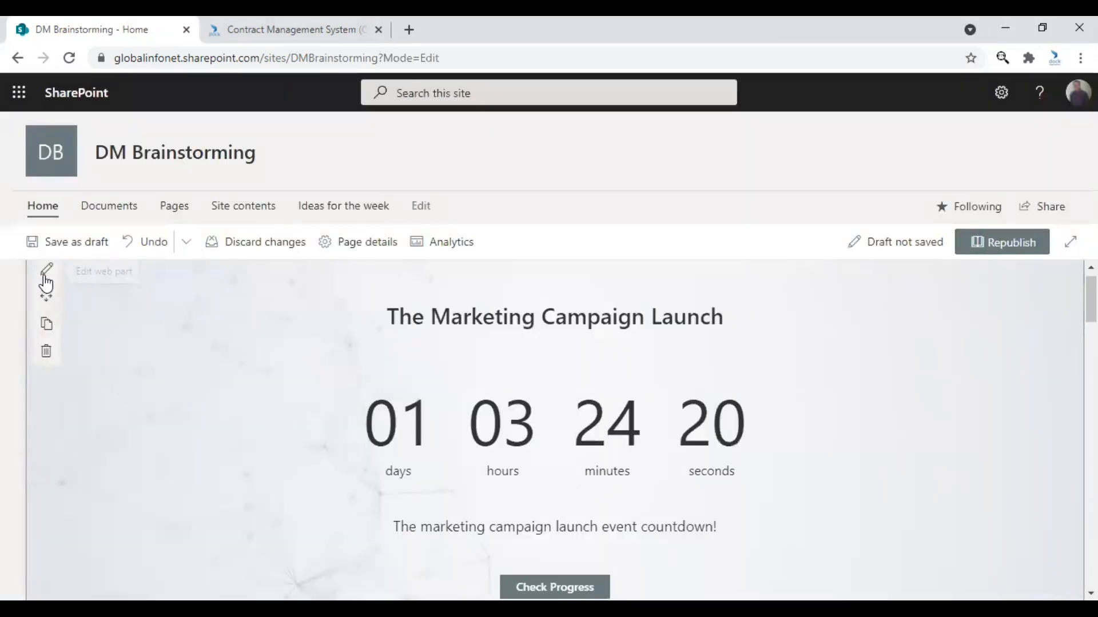
{"action": "left_click_drag", "start_coordinate": [46, 293], "coordinate": [125, 342]}
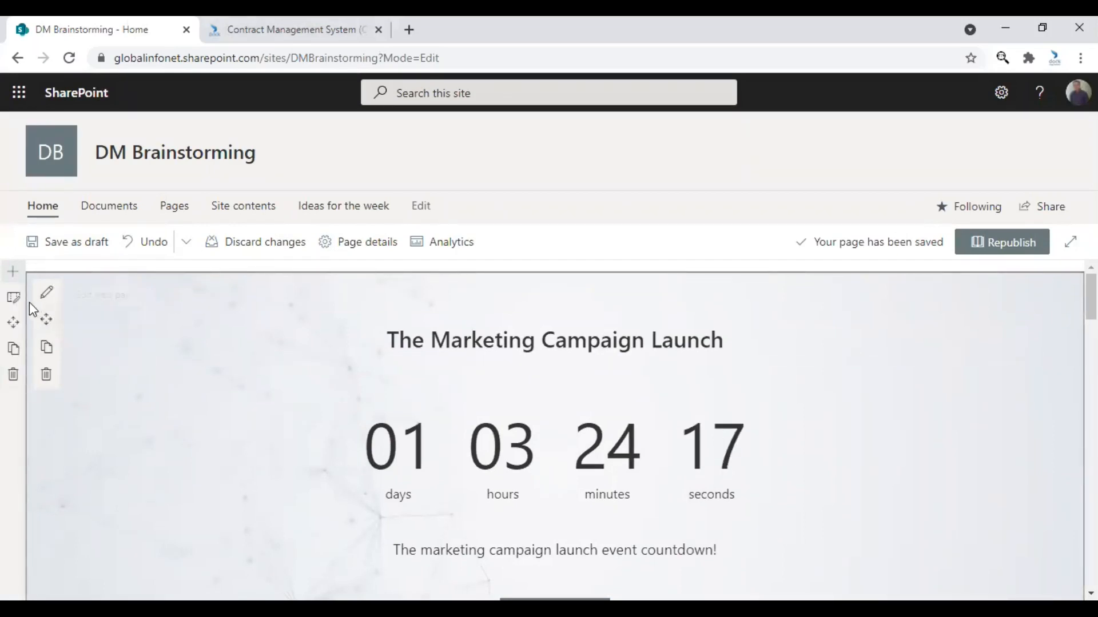
{"action": "left_click", "coordinate": [19, 307]}
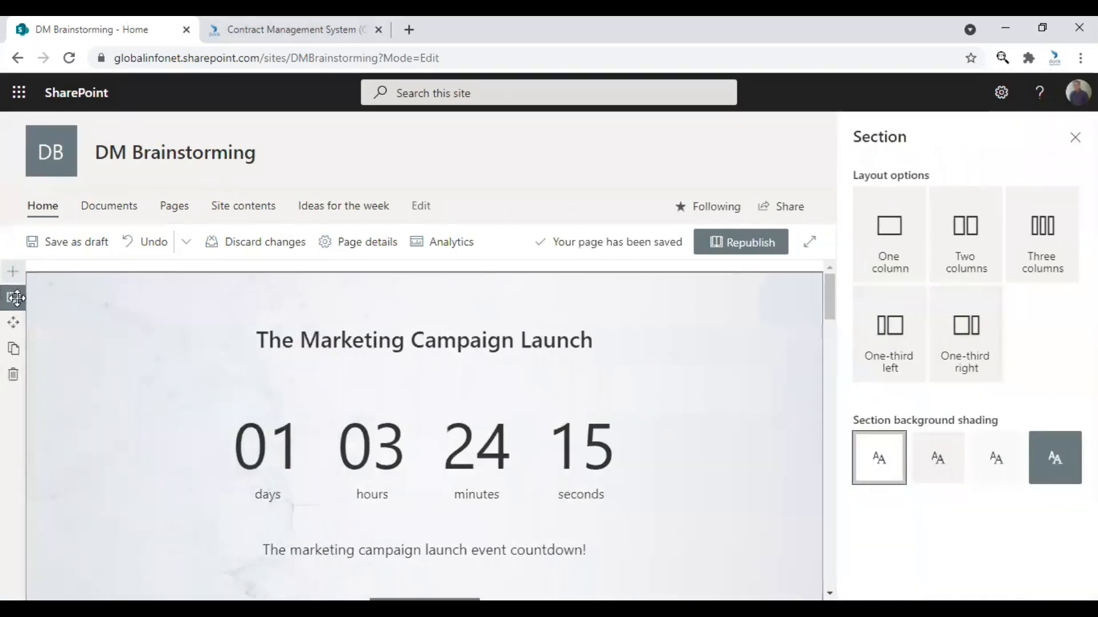
{"action": "left_click", "coordinate": [885, 247]}
Try the Two columns layout for the timer's section and return it to One column.
{"action": "left_click", "coordinate": [961, 253]}
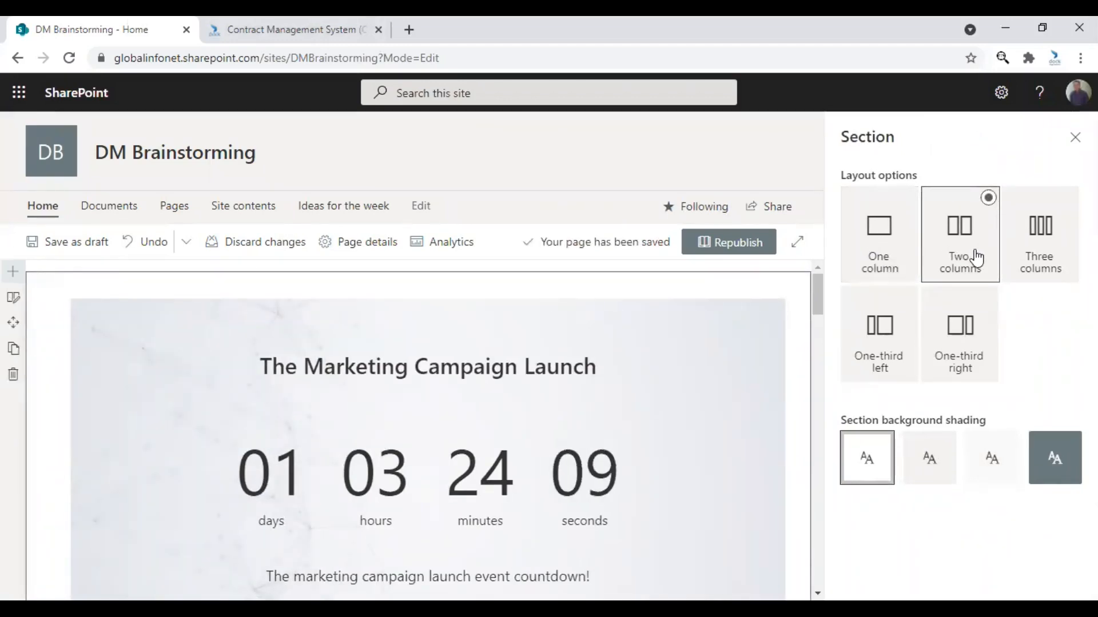
{"action": "scroll", "coordinate": [738, 427], "scroll_direction": "down", "scroll_amount": 1}
{"action": "scroll", "coordinate": [738, 428], "scroll_direction": "down", "scroll_amount": 3}
{"action": "scroll", "coordinate": [754, 413], "scroll_direction": "up", "scroll_amount": 4}
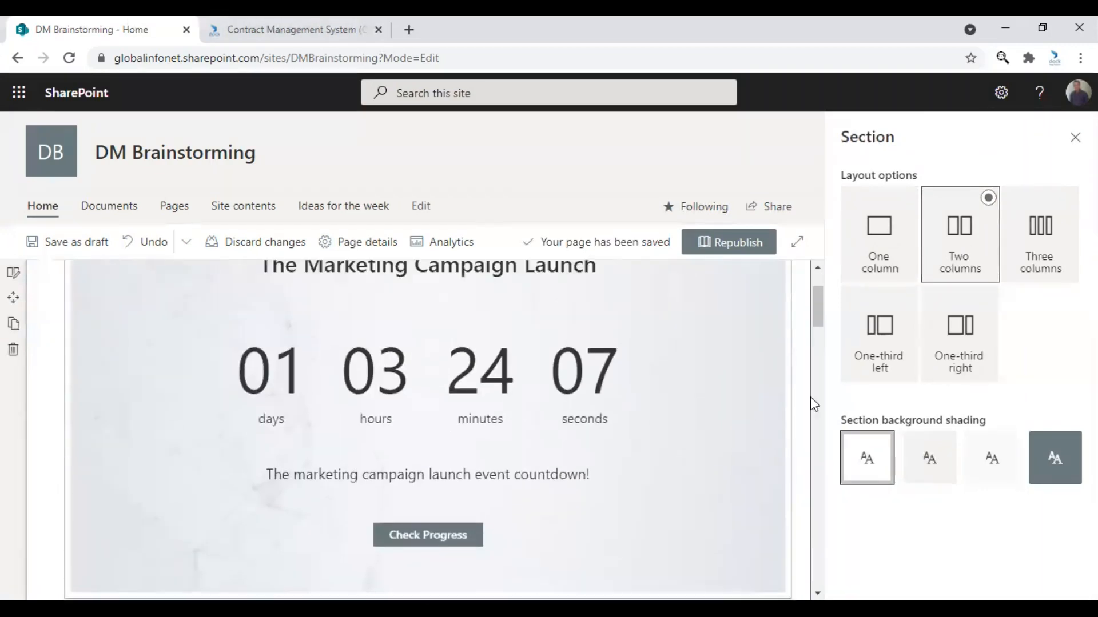
{"action": "left_click", "coordinate": [885, 233]}
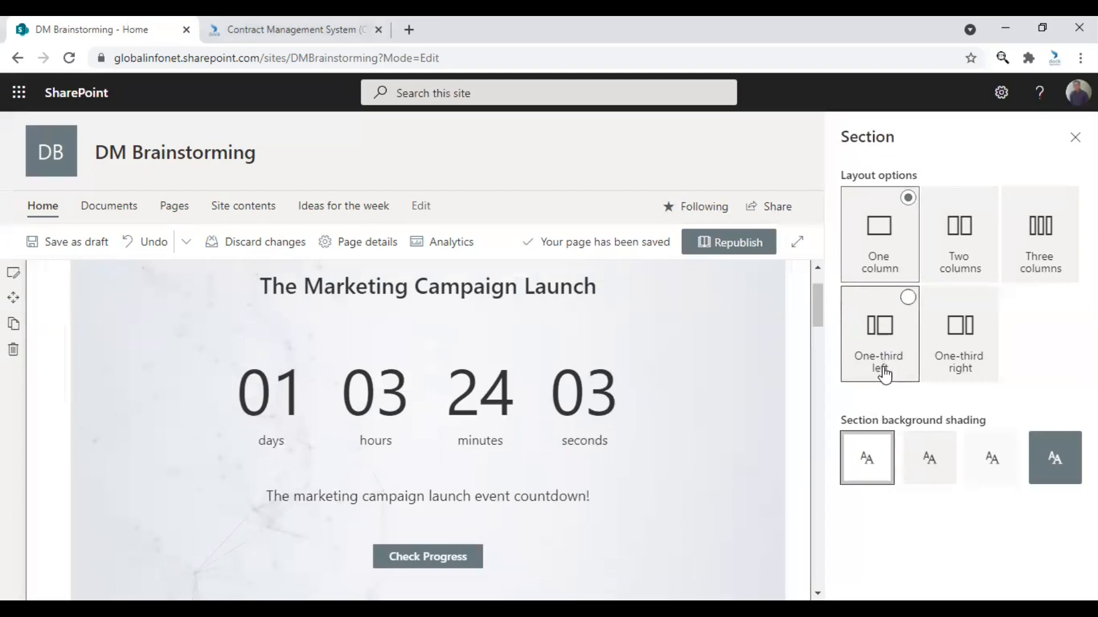
Close the section settings, republish the page, and review the published timer's layout.
{"action": "left_click", "coordinate": [1075, 137]}
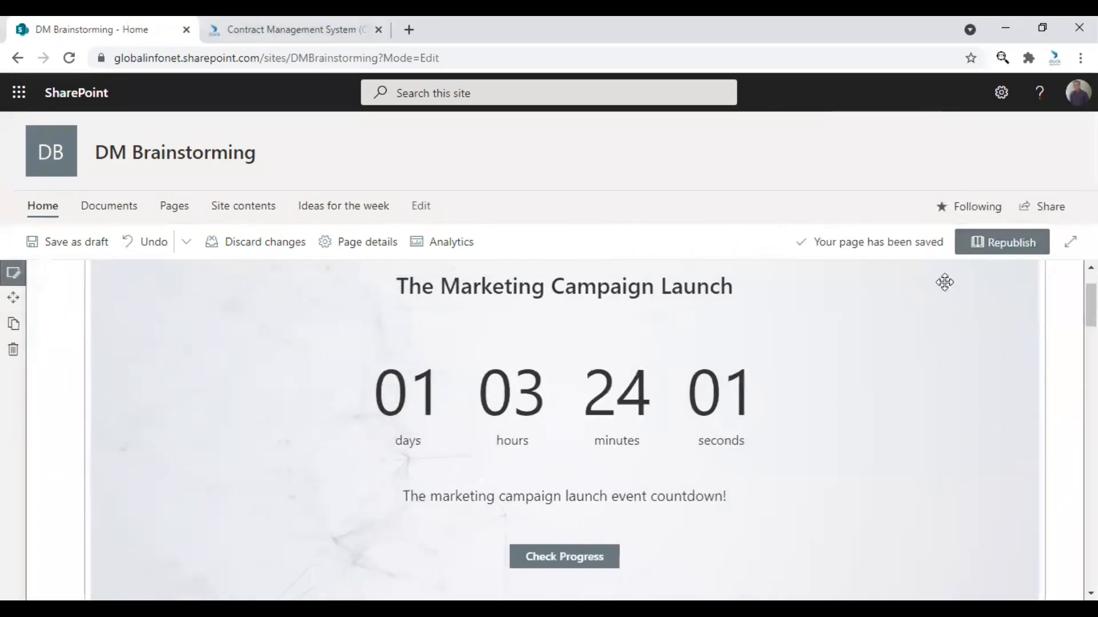
{"action": "left_click", "coordinate": [1005, 242]}
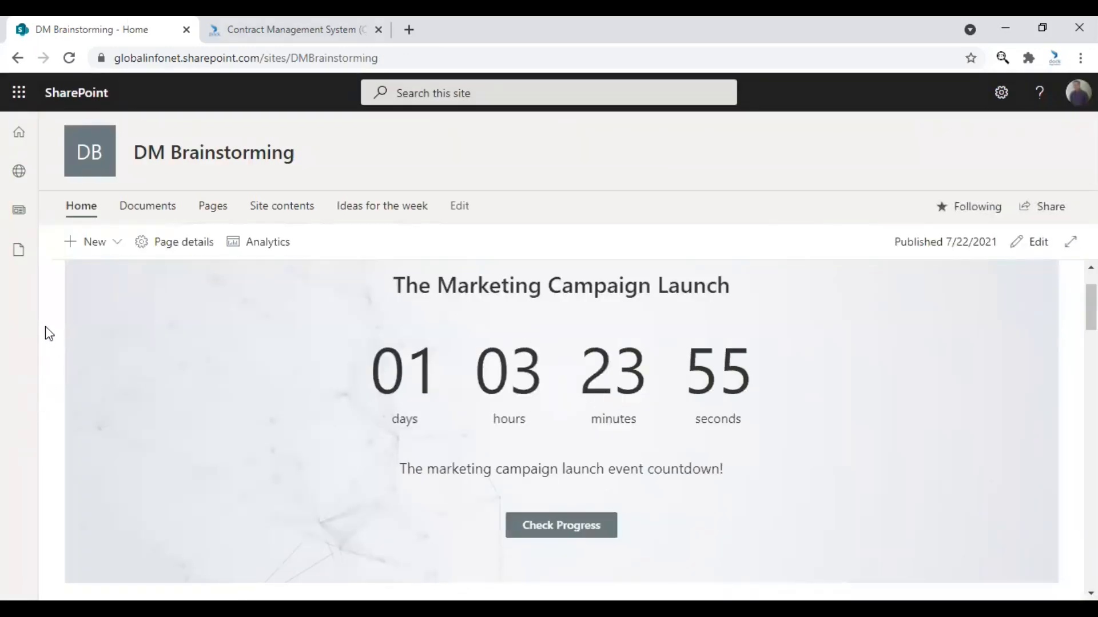
{"action": "scroll", "coordinate": [49, 531], "scroll_direction": "down", "scroll_amount": 3}
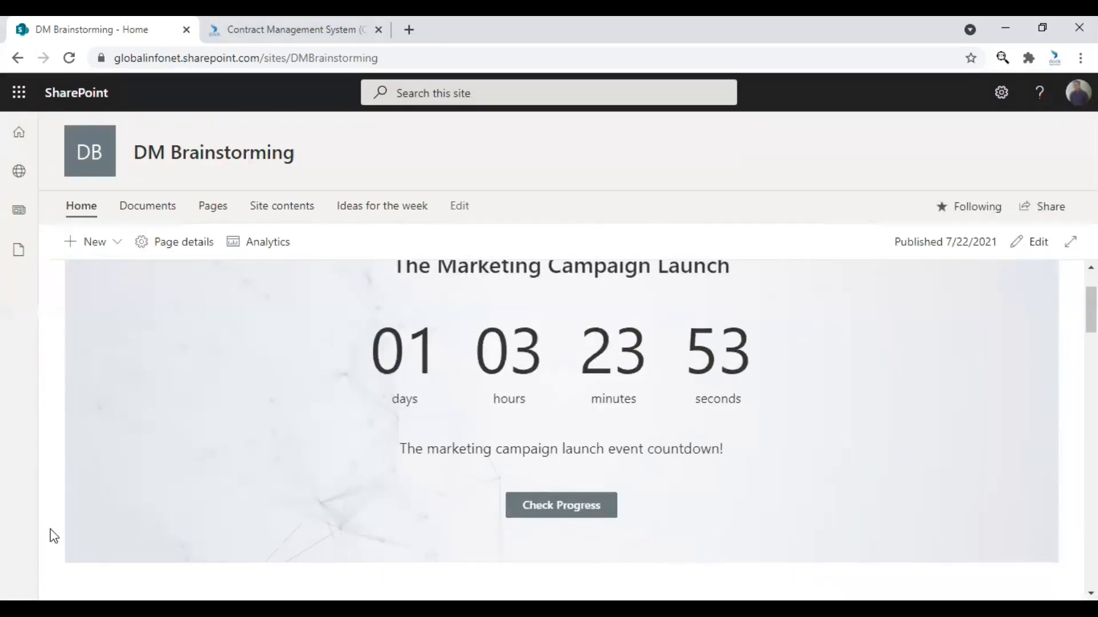
{"action": "scroll", "coordinate": [642, 486], "scroll_direction": "up", "scroll_amount": 3}
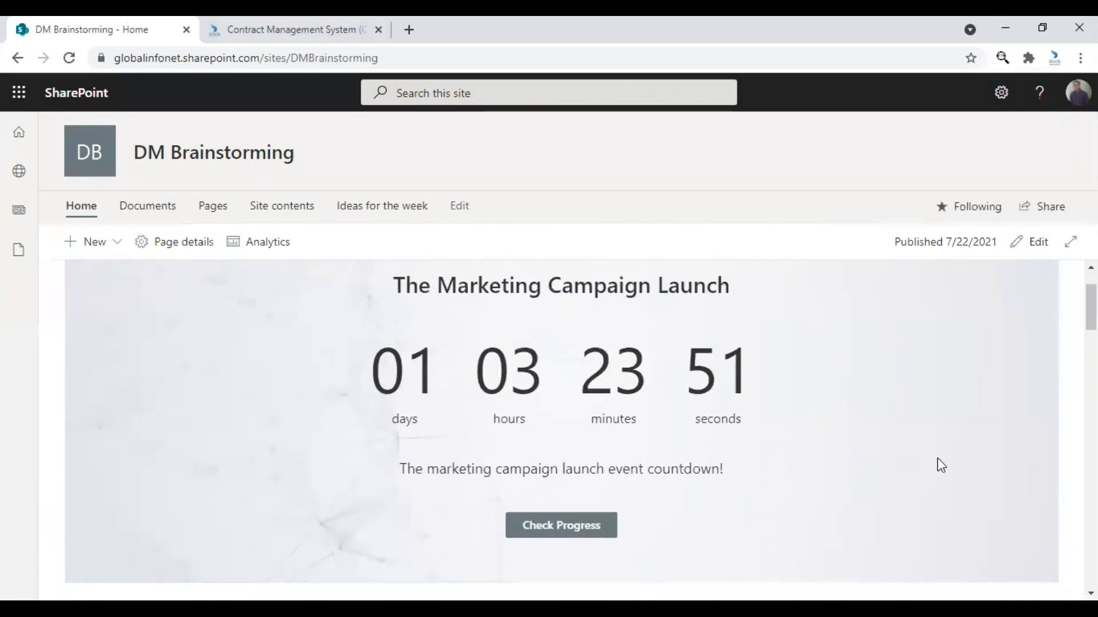
{"action": "scroll", "coordinate": [939, 455], "scroll_direction": "up", "scroll_amount": 2}
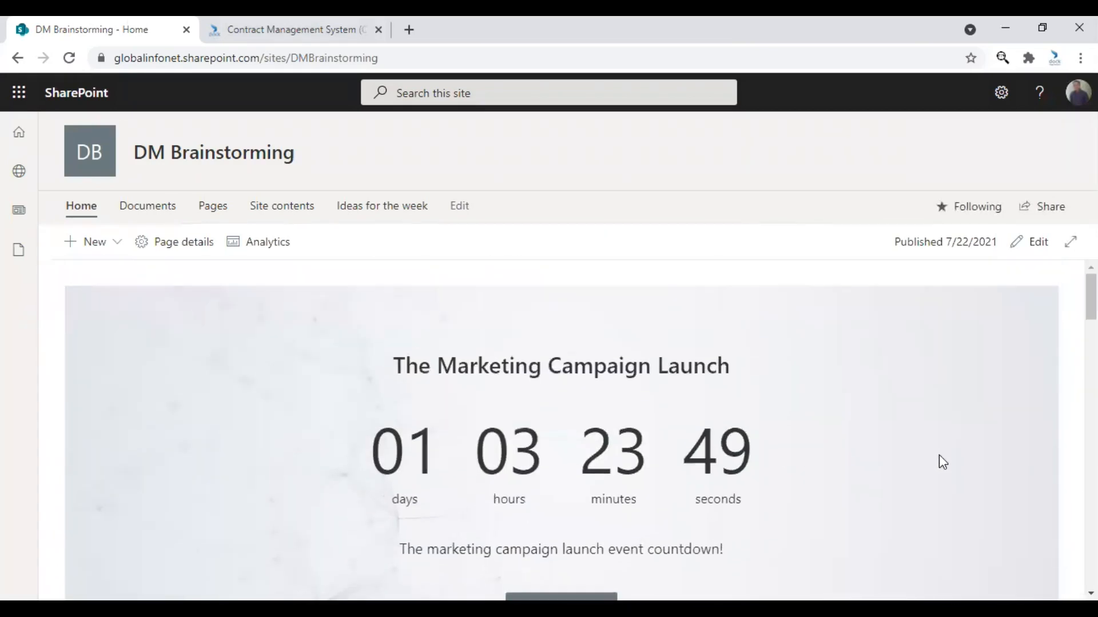
Reopen the home page for editing and delete the marketing campaign launch timer together with its emptied section.
{"action": "left_click", "coordinate": [1042, 247]}
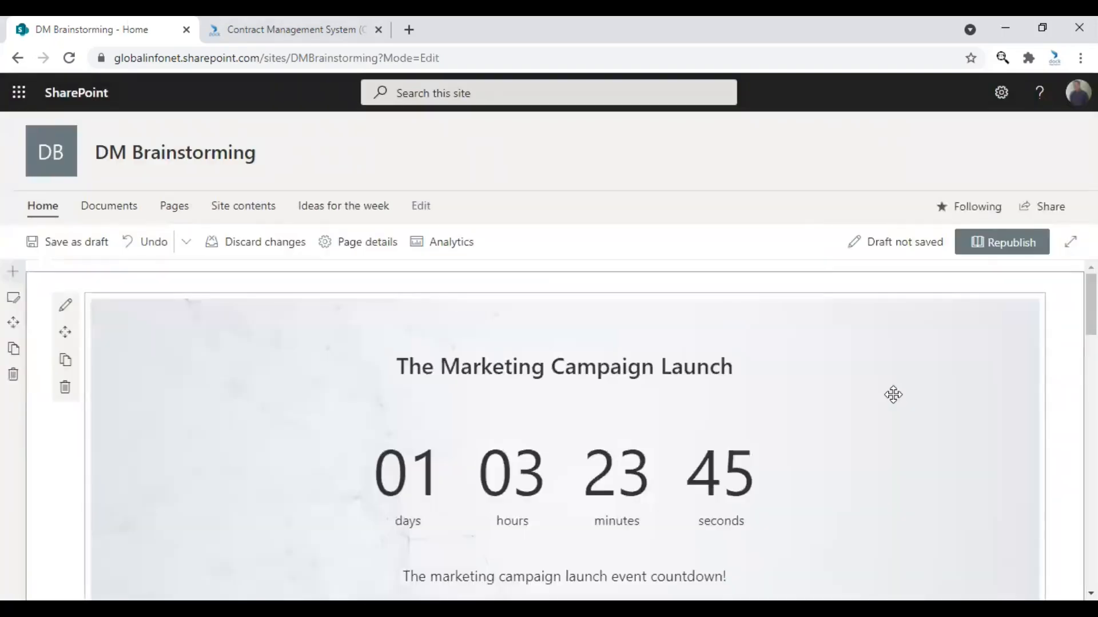
{"action": "scroll", "coordinate": [534, 470], "scroll_direction": "down", "scroll_amount": 2}
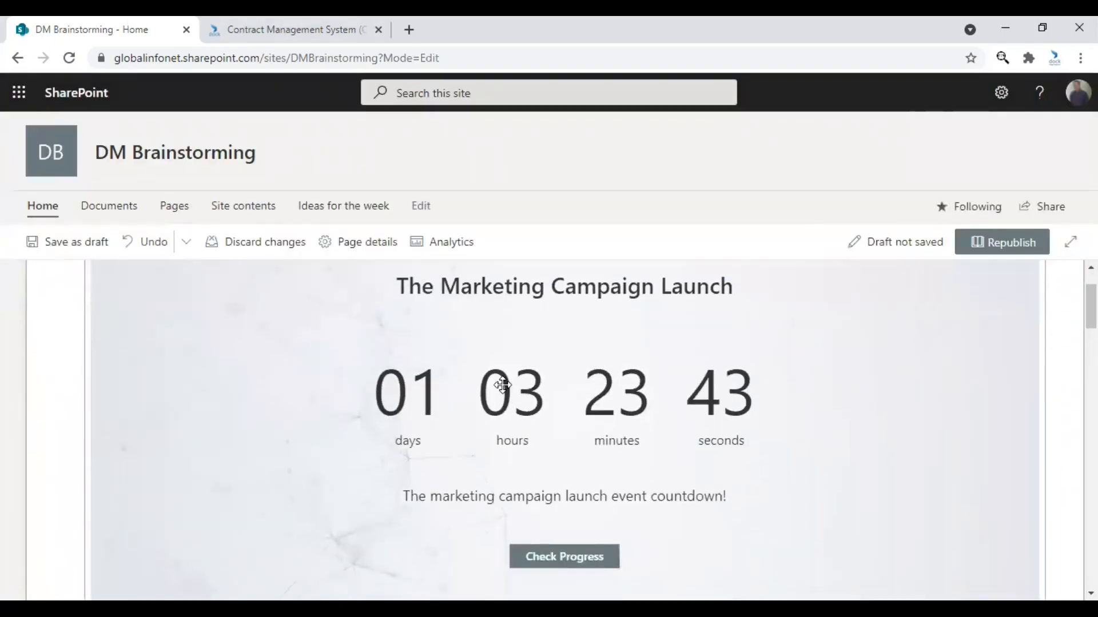
{"action": "left_click", "coordinate": [66, 307]}
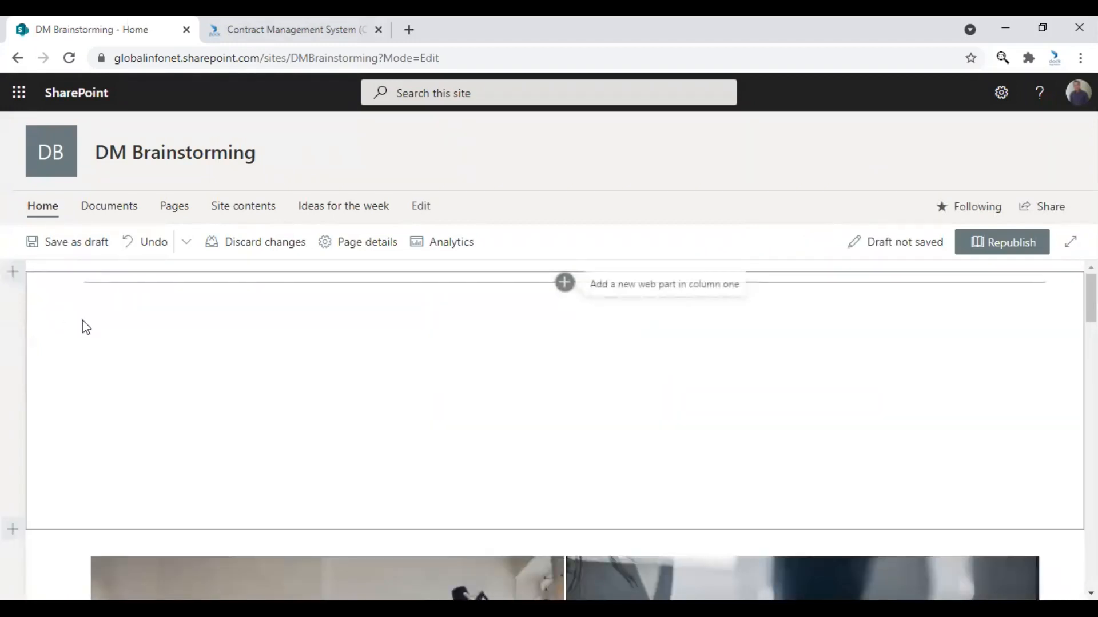
{"action": "left_click", "coordinate": [11, 375]}
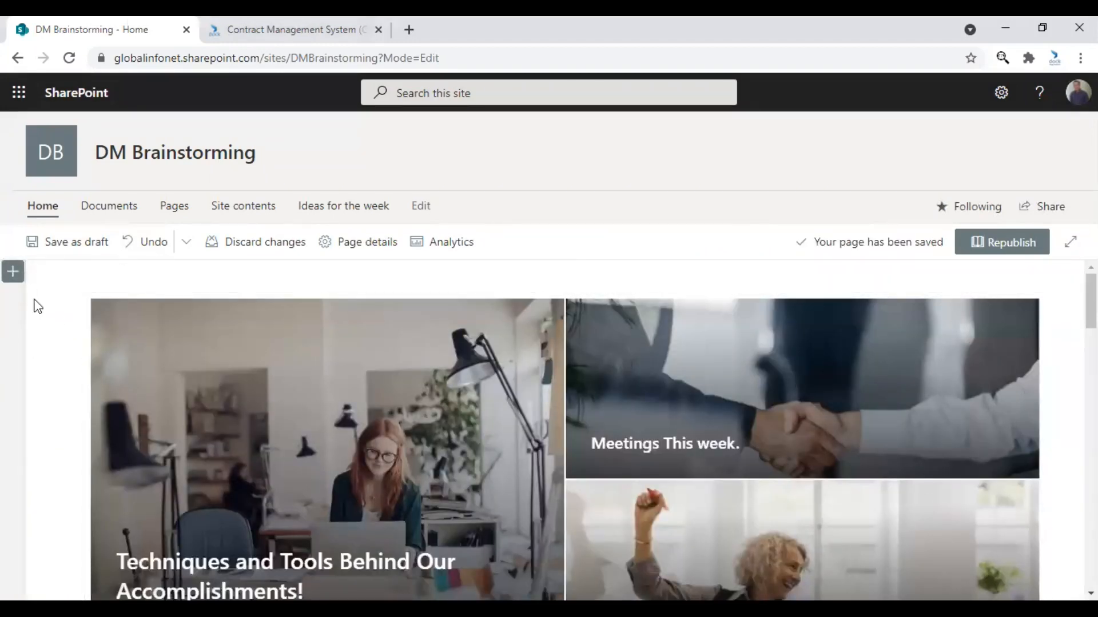
{"action": "scroll", "coordinate": [299, 441], "scroll_direction": "down", "scroll_amount": 3}
{"action": "scroll", "coordinate": [299, 444], "scroll_direction": "up", "scroll_amount": 3}
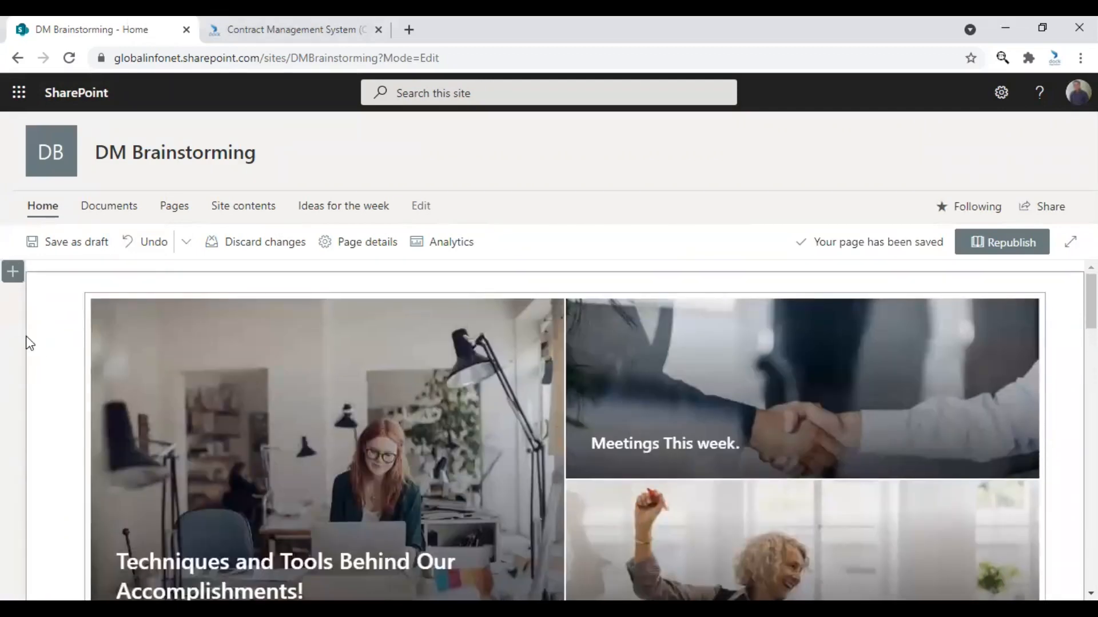
Add a vertical section to the page, place a Countdown Timer web part in it, and review its placement.
{"action": "left_click", "coordinate": [13, 273]}
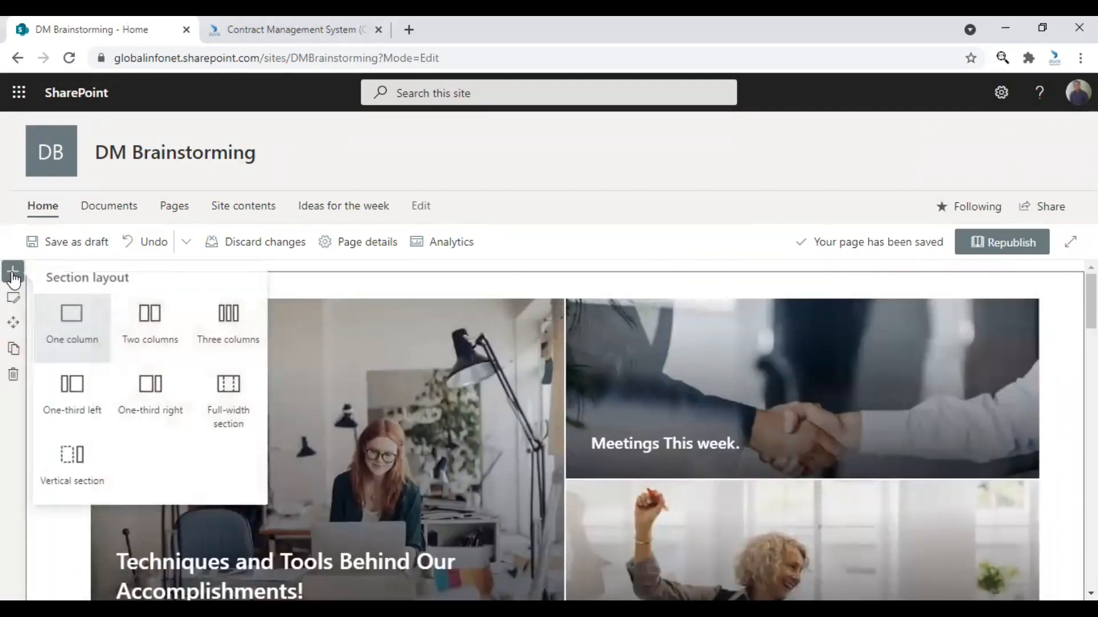
{"action": "left_click", "coordinate": [77, 479]}
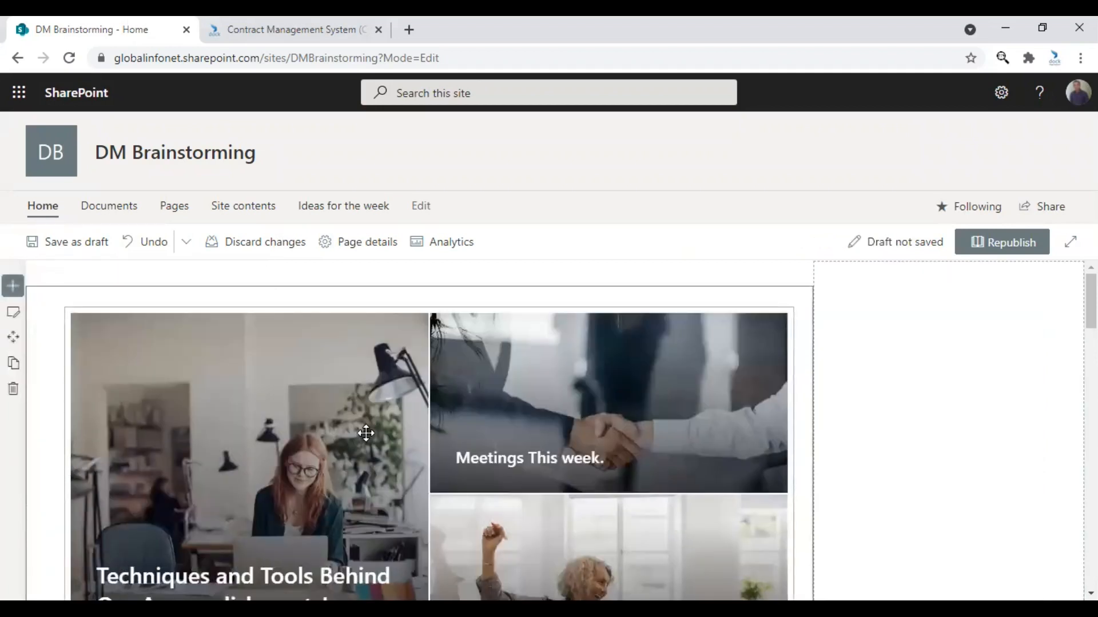
{"action": "mouse_move", "coordinate": [970, 334]}
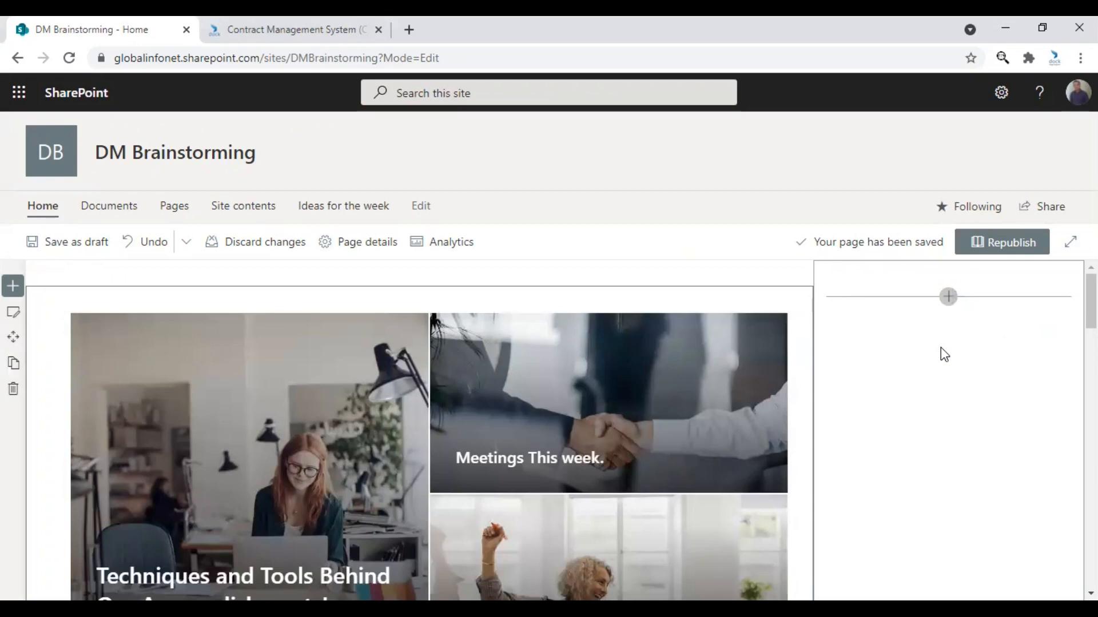
{"action": "left_click", "coordinate": [947, 297]}
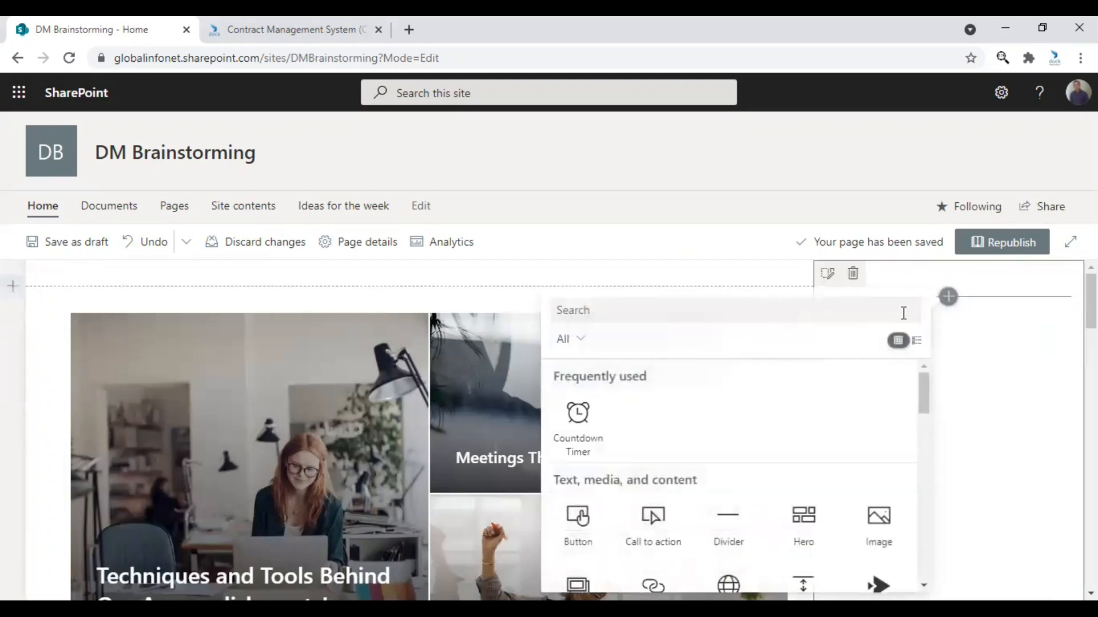
{"action": "left_click", "coordinate": [586, 429]}
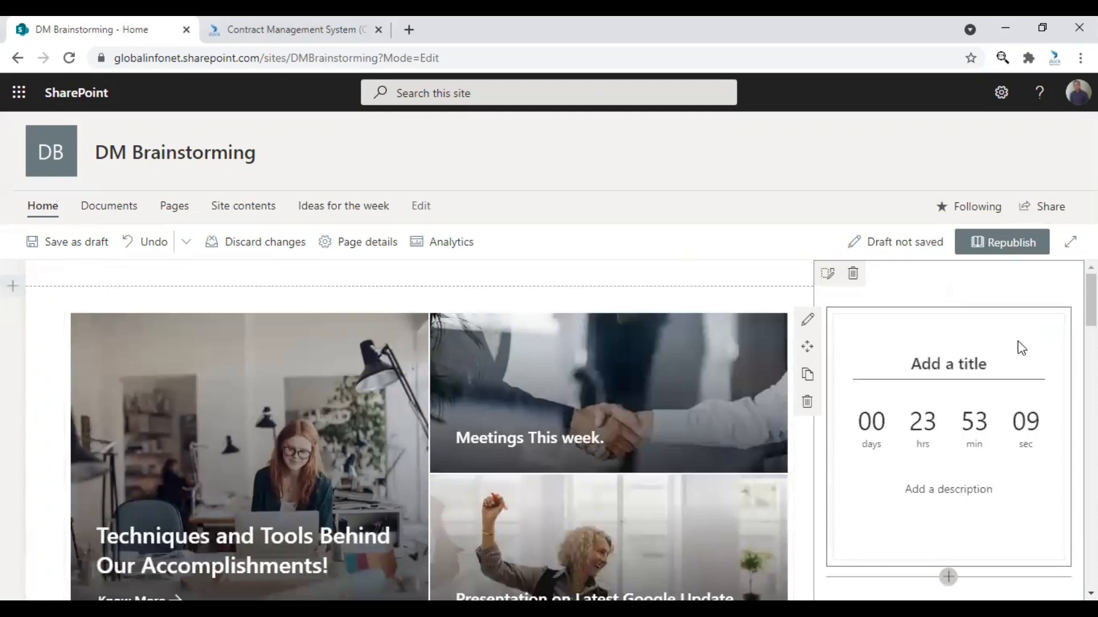
{"action": "scroll", "coordinate": [989, 439], "scroll_direction": "down", "scroll_amount": 3}
{"action": "scroll", "coordinate": [993, 441], "scroll_direction": "down", "scroll_amount": 2}
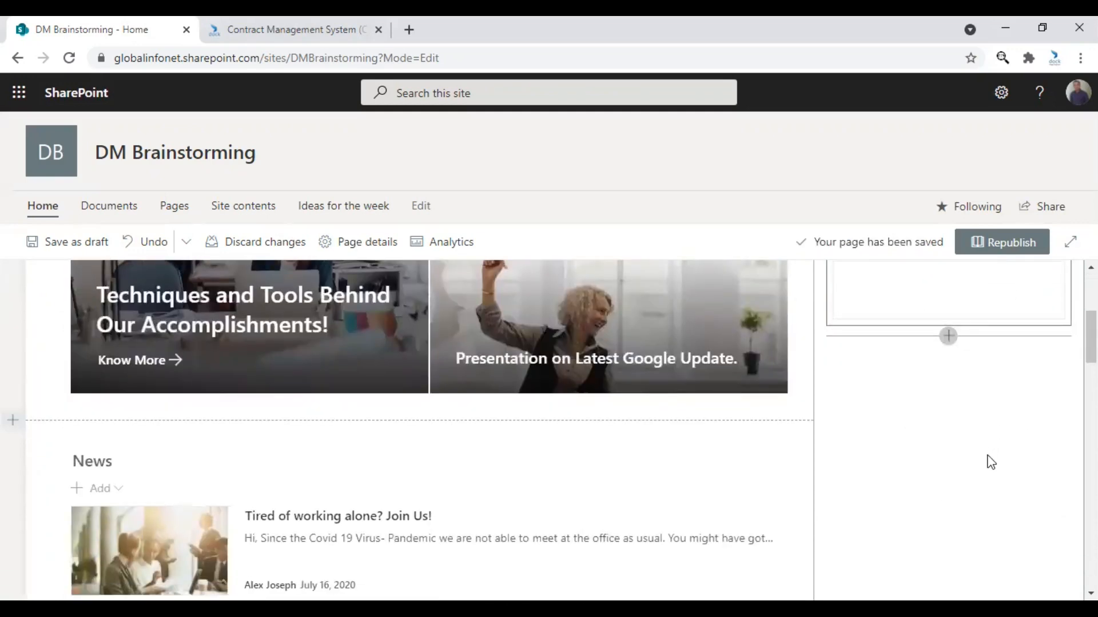
{"action": "scroll", "coordinate": [989, 464], "scroll_direction": "up", "scroll_amount": 4}
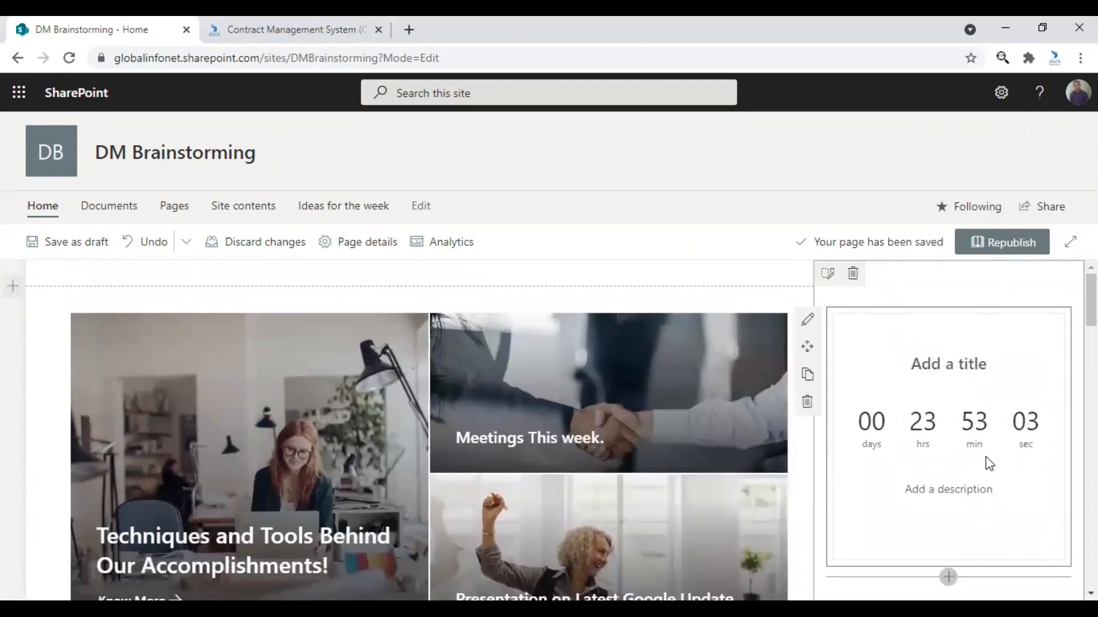
Delete the vertical section containing the new countdown timer and republish the home page.
{"action": "left_click", "coordinate": [39, 217]}
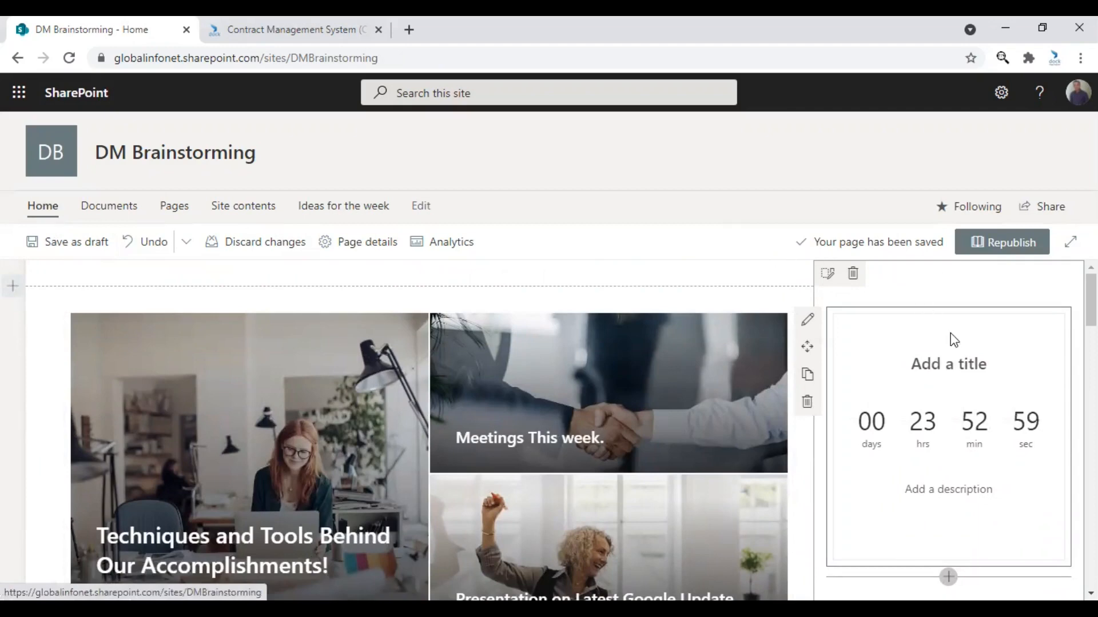
{"action": "left_click", "coordinate": [854, 280]}
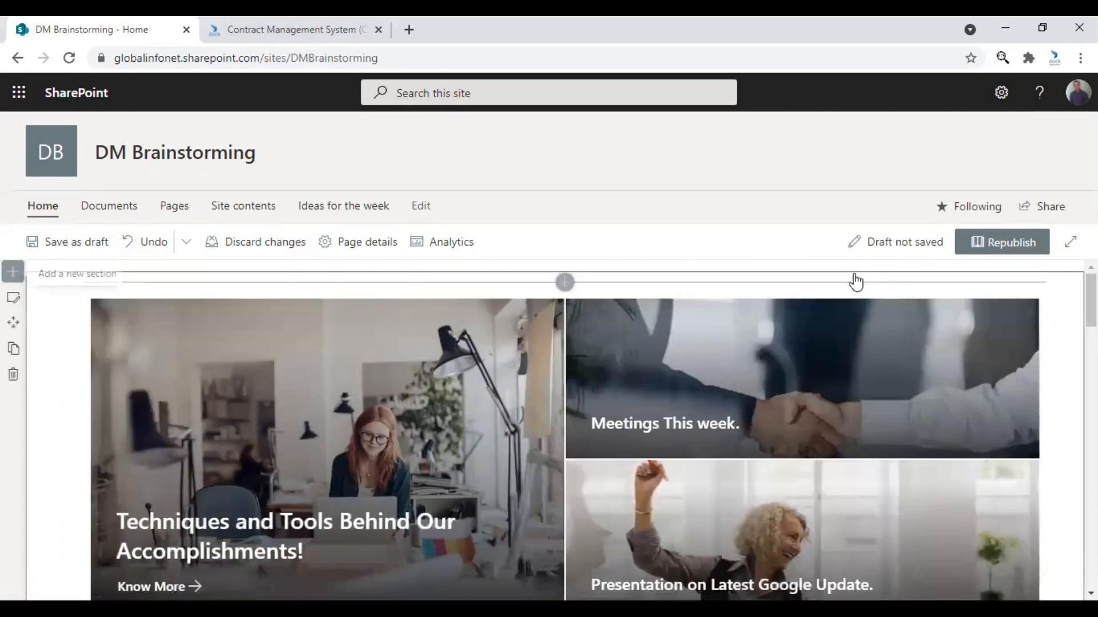
{"action": "left_click", "coordinate": [1011, 242]}
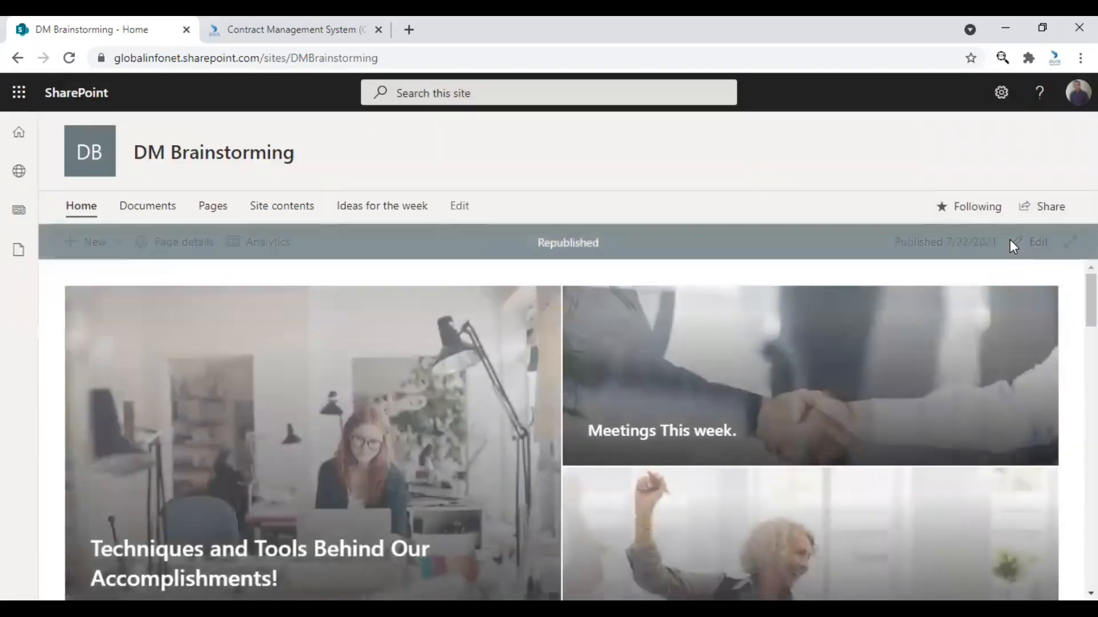